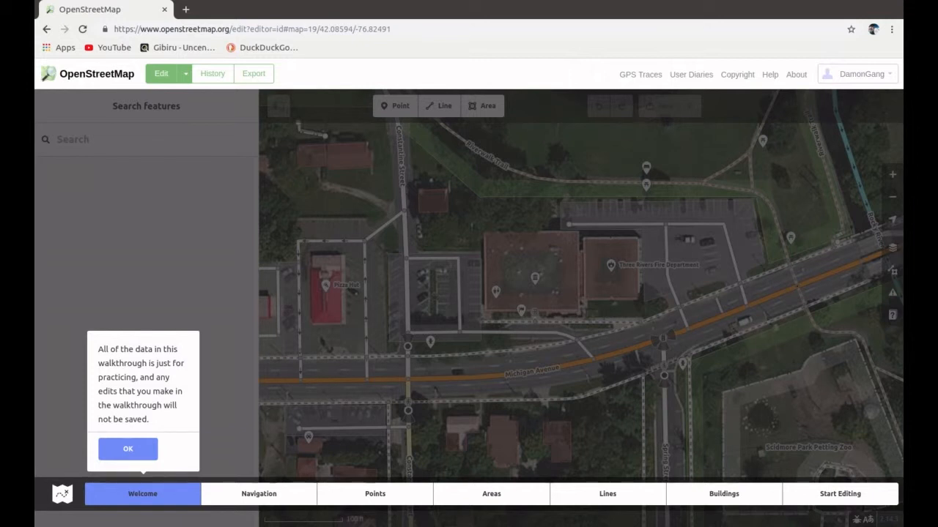
{"action": "left_click", "coordinate": [127, 449]}
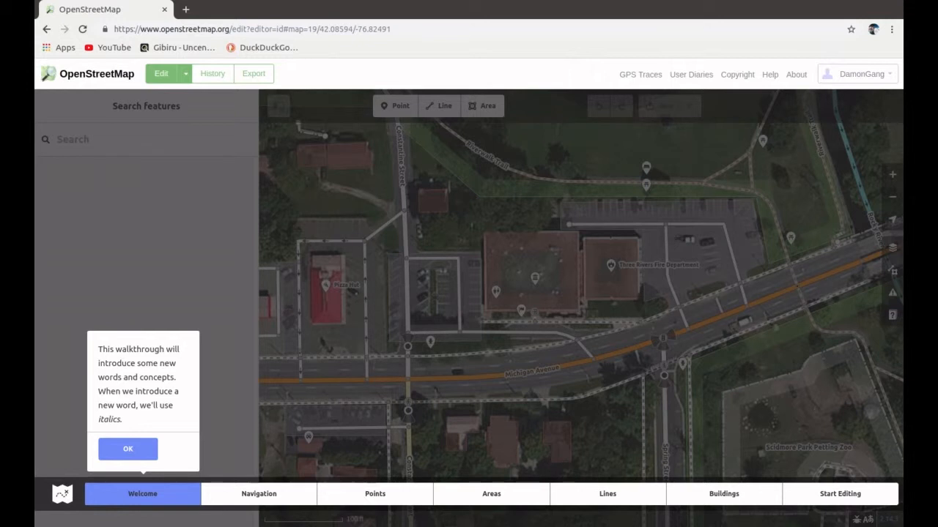
{"action": "left_click", "coordinate": [103, 449]}
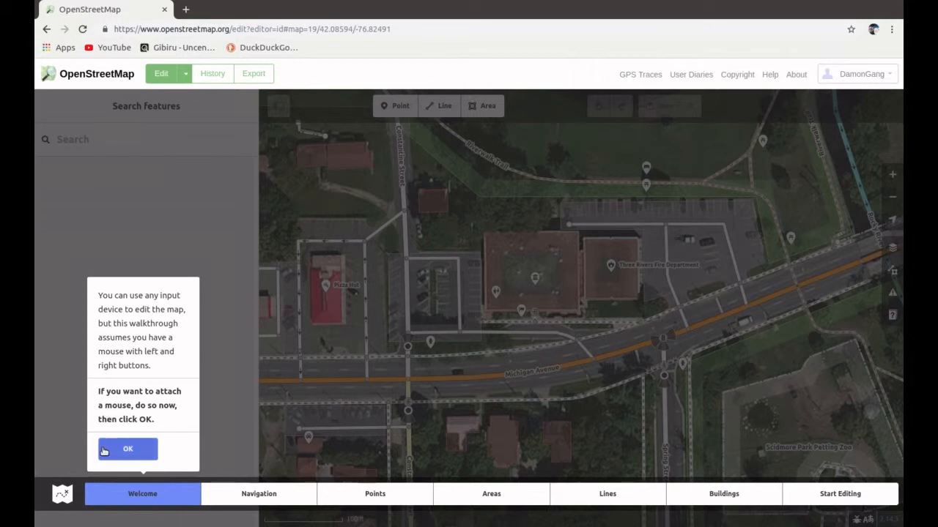
{"action": "left_click", "coordinate": [129, 454]}
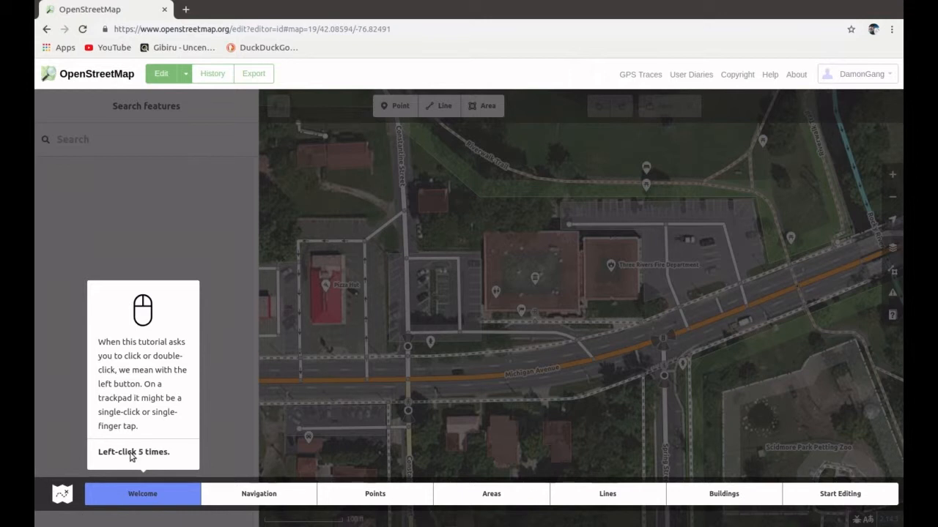
{"action": "left_click", "coordinate": [138, 493]}
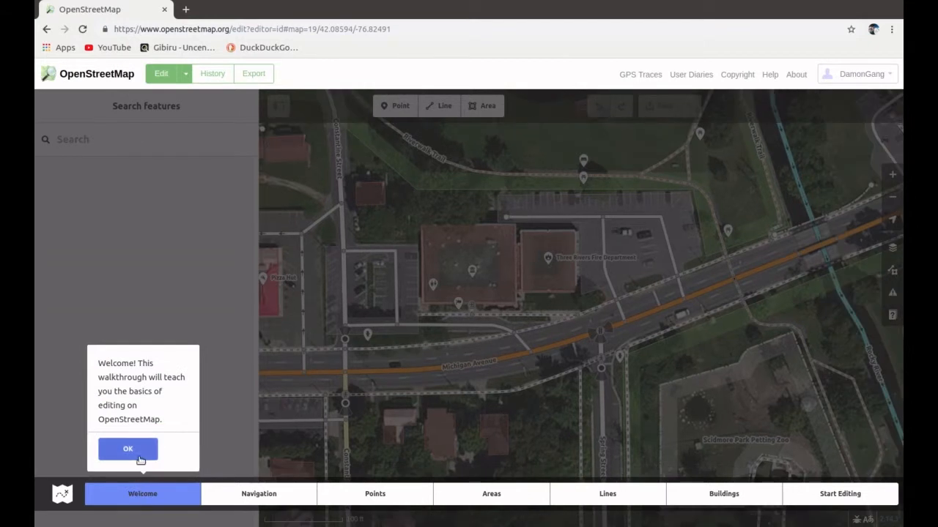
Go through the Welcome chapter's introductory messages up to the mouse practice exercise
{"action": "left_click", "coordinate": [138, 455]}
{"action": "left_click", "coordinate": [140, 454]}
{"action": "left_click", "coordinate": [140, 451]}
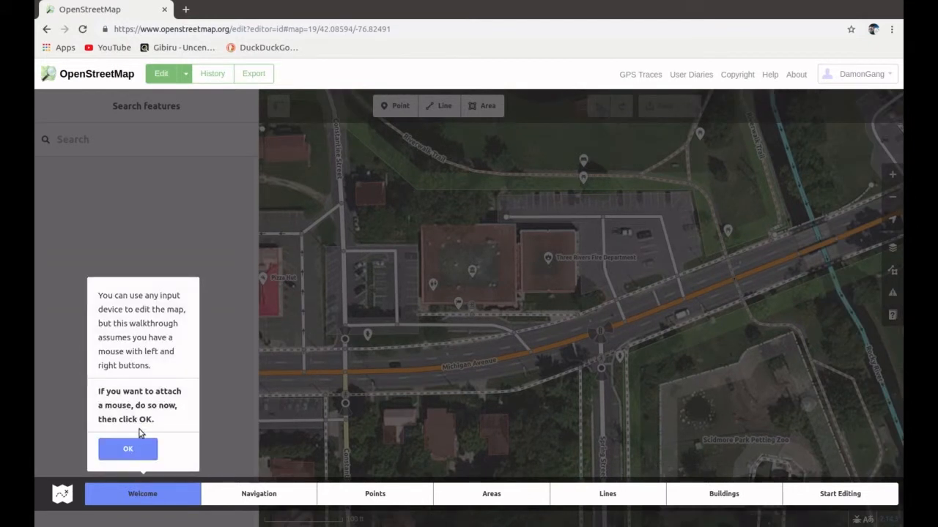
{"action": "left_click", "coordinate": [140, 441]}
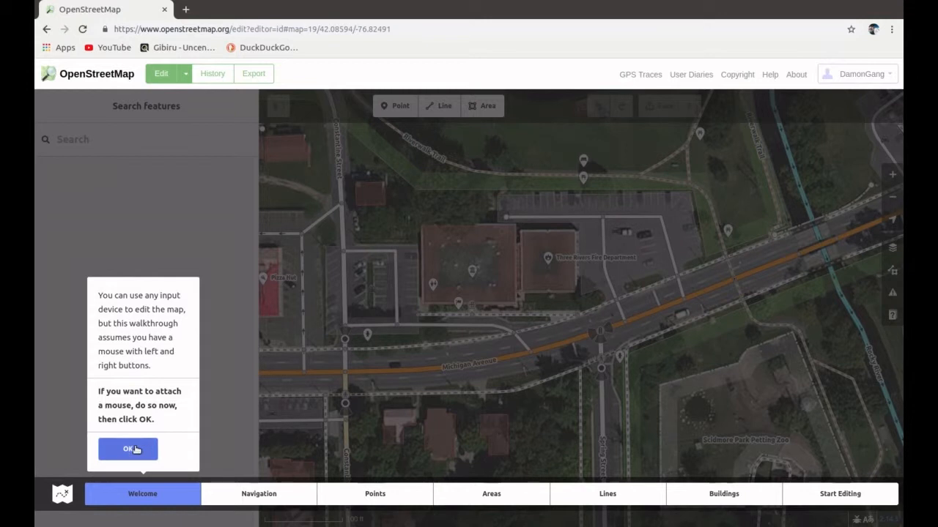
Complete both of the Welcome chapter's mouse practice exercises with five repetitions each
{"action": "left_click", "coordinate": [148, 430]}
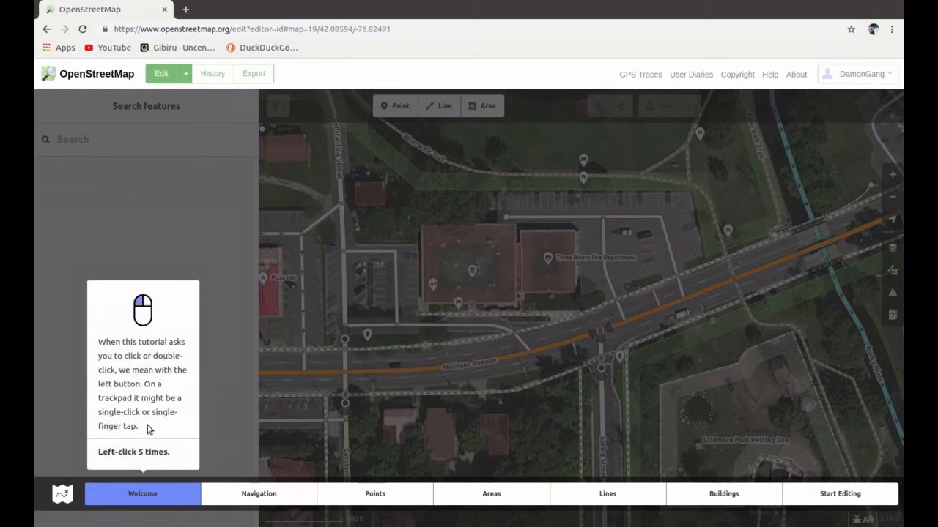
{"action": "left_click", "coordinate": [149, 429]}
{"action": "left_click", "coordinate": [149, 429]}
{"action": "left_click", "coordinate": [149, 429]}
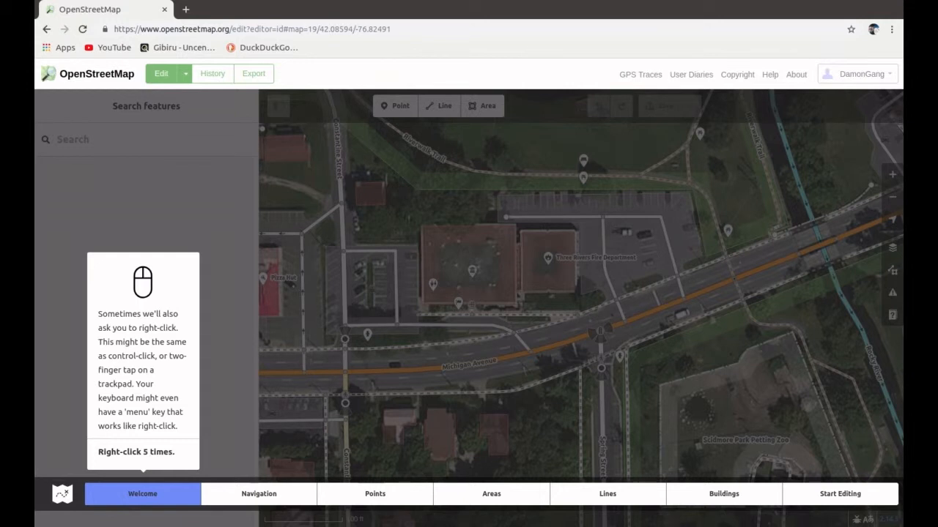
{"action": "right_click", "coordinate": [148, 375]}
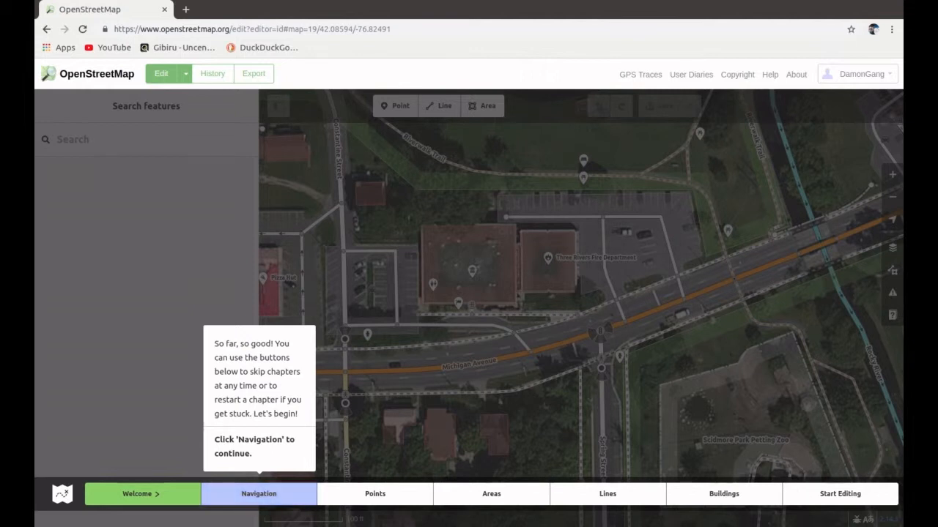
Start the Navigation chapter and complete its map panning and zooming exercises
{"action": "left_click", "coordinate": [244, 495]}
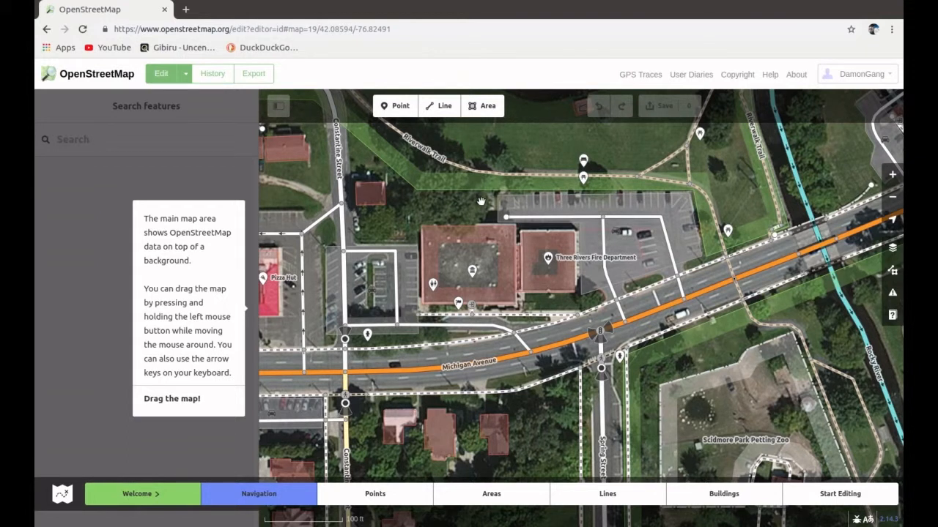
{"action": "left_click_drag", "start_coordinate": [481, 201], "coordinate": [557, 184]}
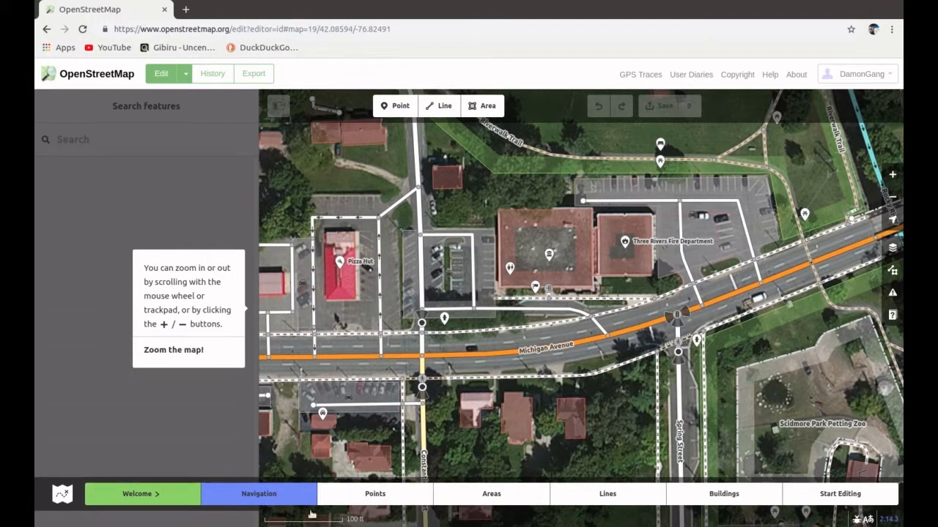
{"action": "left_click", "coordinate": [518, 423]}
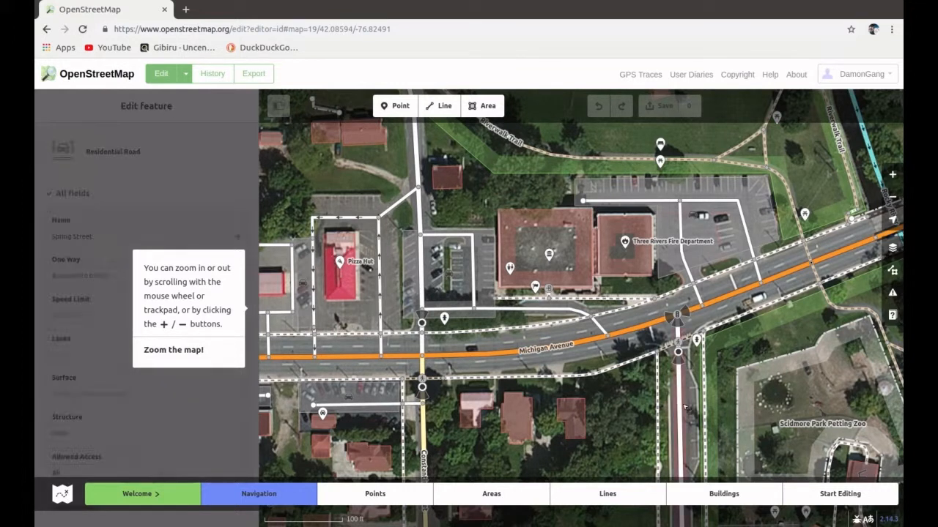
{"action": "scroll", "coordinate": [683, 405], "scroll_direction": "up", "scroll_amount": 5}
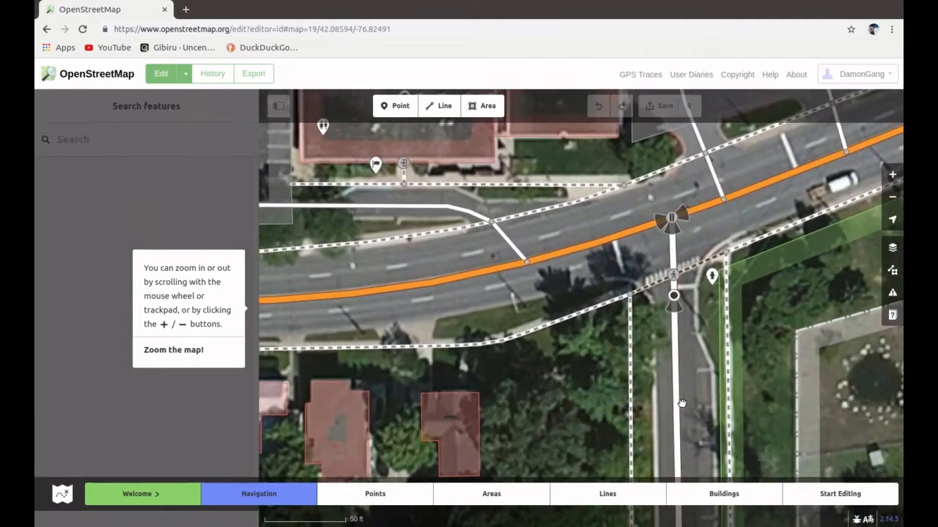
{"action": "scroll", "coordinate": [542, 336], "scroll_direction": "down", "scroll_amount": 5}
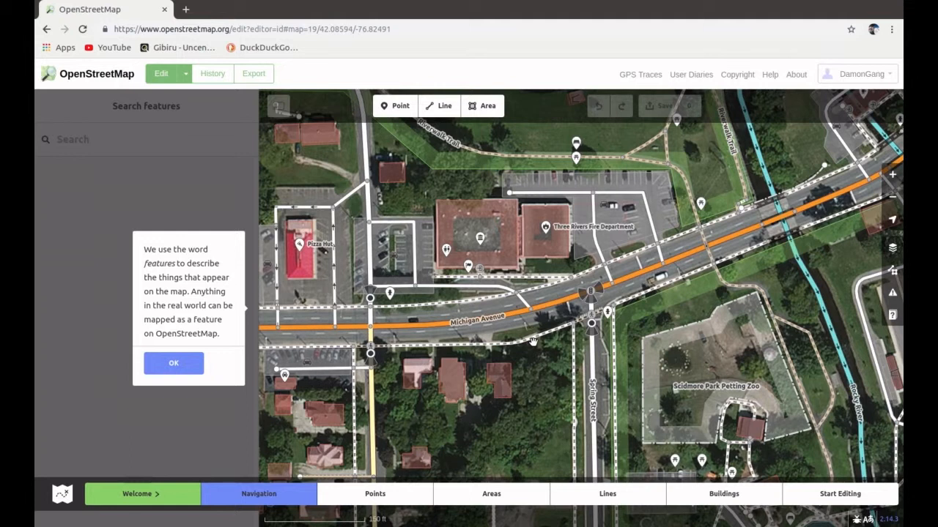
Acknowledge the Navigation chapter's explanations of features, of points, lines and areas, and of nodes and ways
{"action": "left_click", "coordinate": [179, 369]}
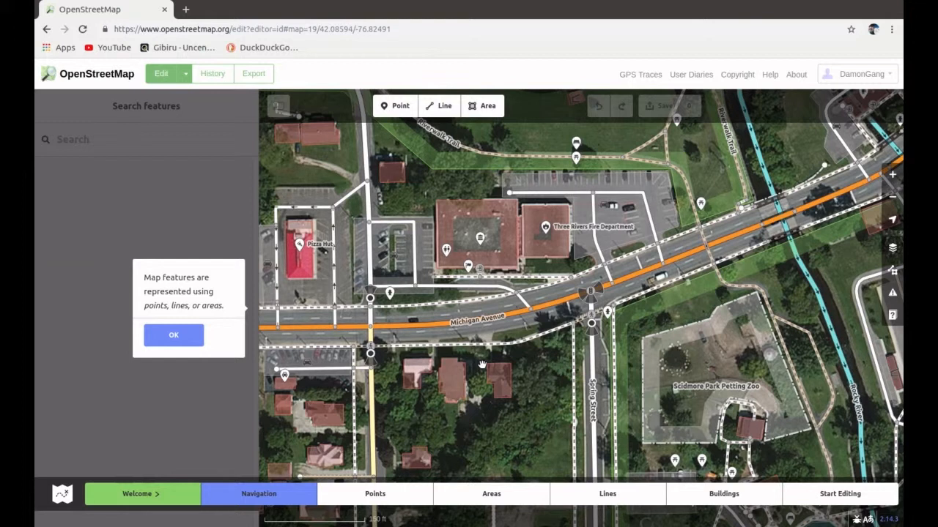
{"action": "left_click", "coordinate": [172, 336]}
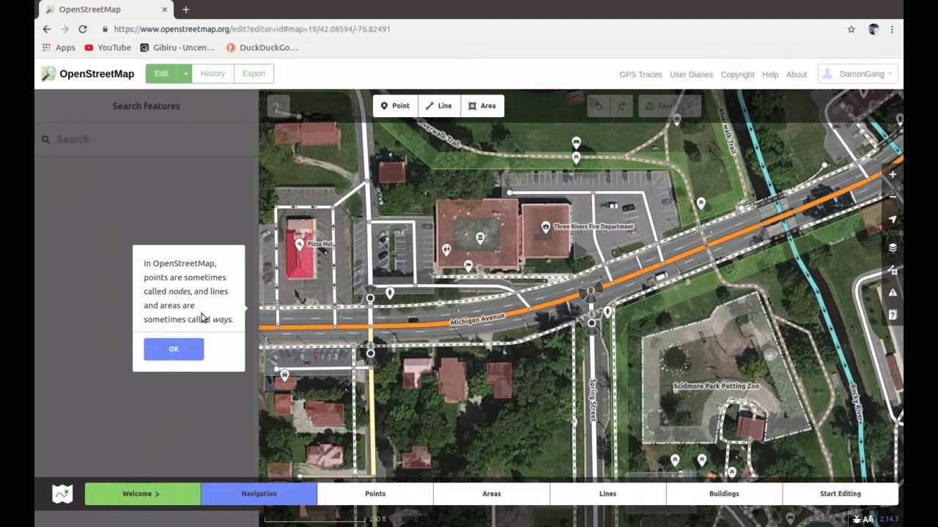
{"action": "left_click", "coordinate": [172, 353]}
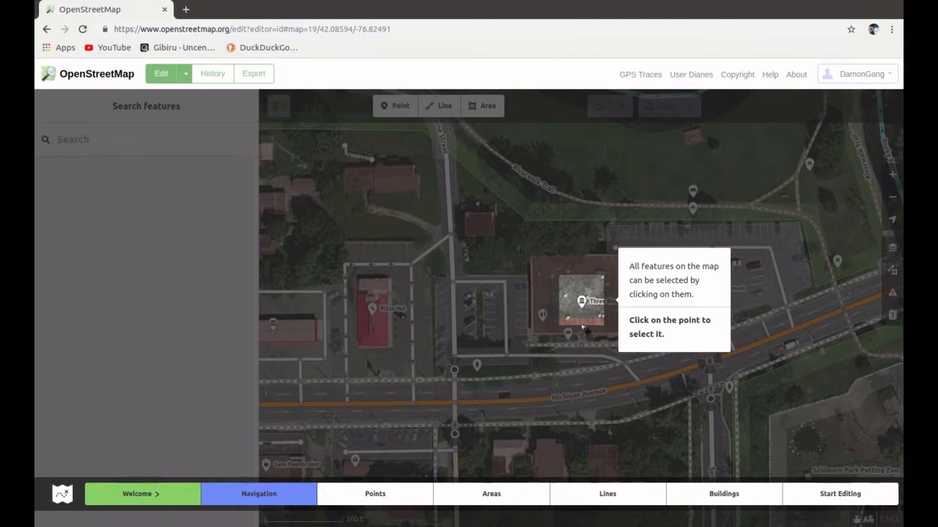
Select the Town Hall point, go through the explanations of its type and fields, and close the feature editor
{"action": "left_click", "coordinate": [581, 301]}
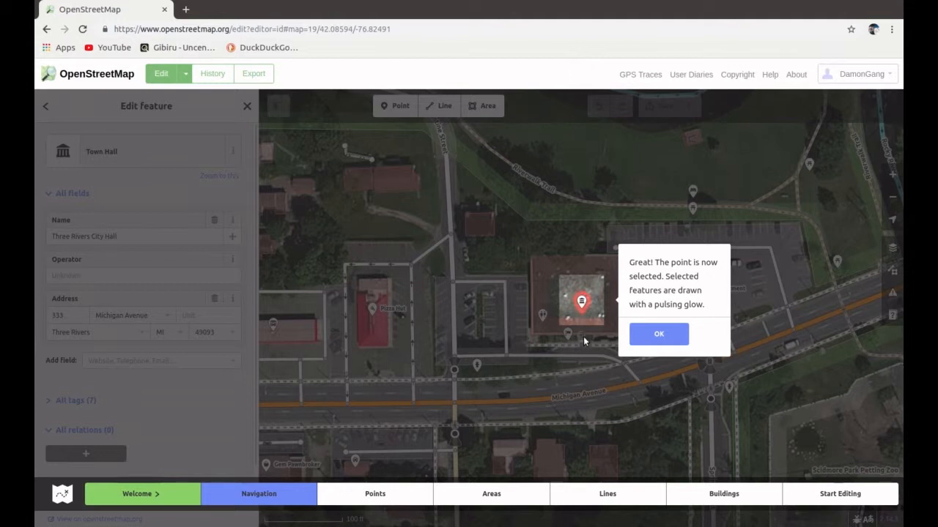
{"action": "left_click", "coordinate": [649, 336]}
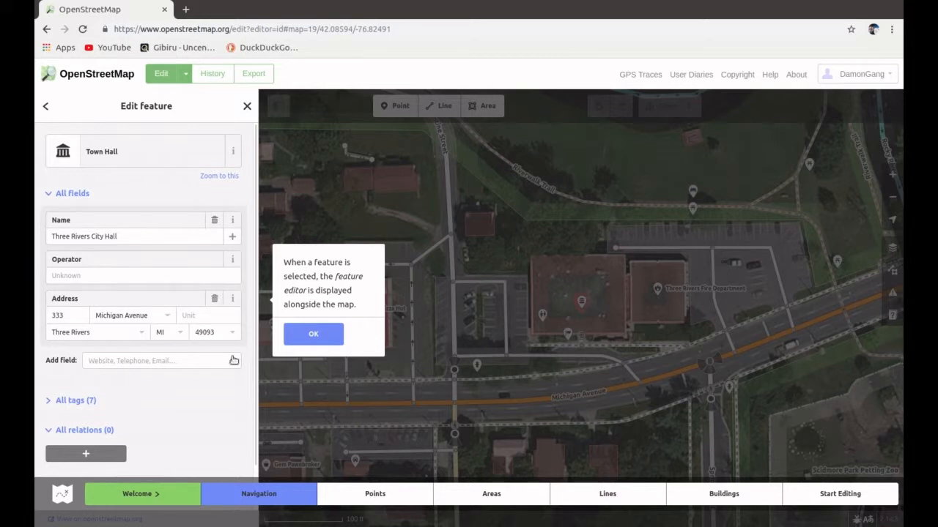
{"action": "left_click", "coordinate": [316, 334]}
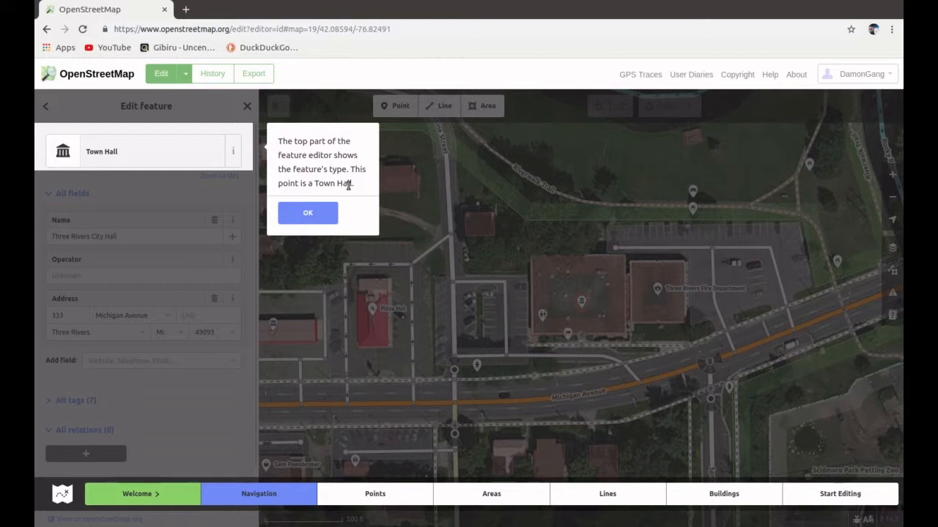
{"action": "left_click", "coordinate": [308, 214]}
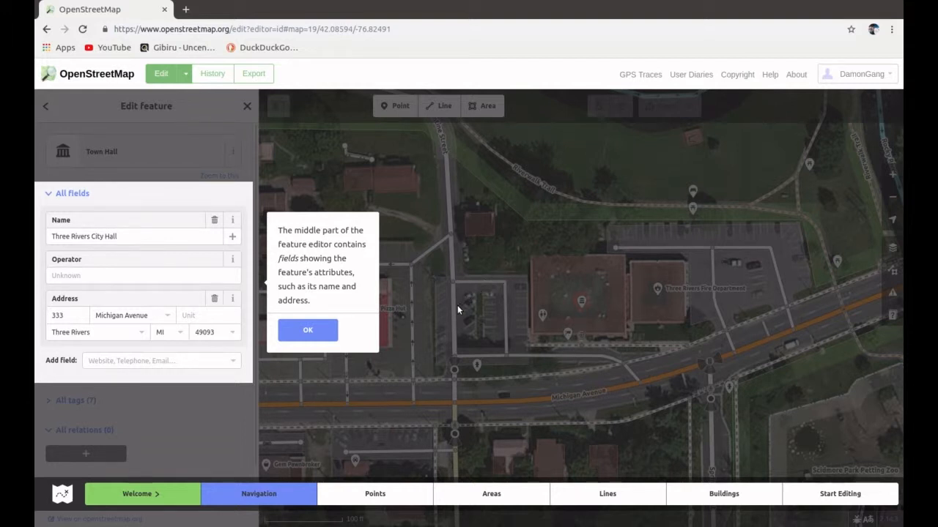
{"action": "left_click", "coordinate": [315, 333]}
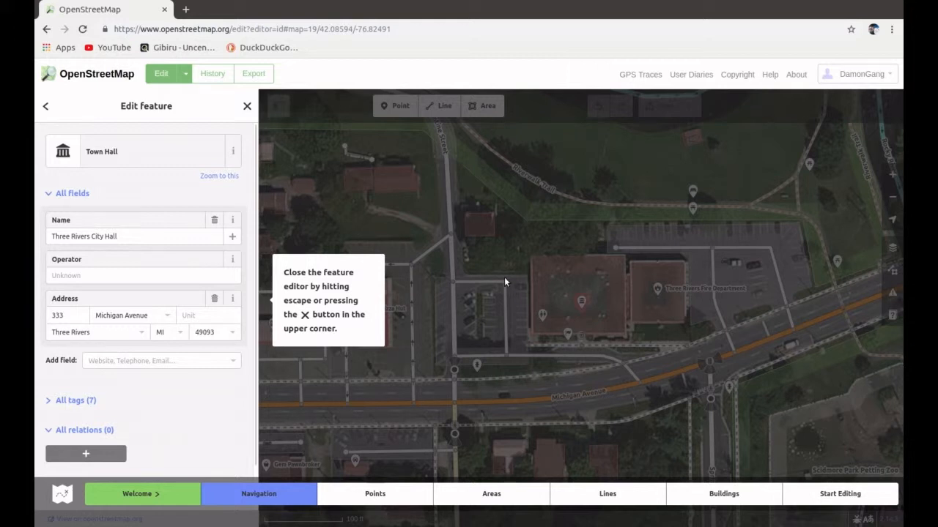
{"action": "left_click", "coordinate": [248, 106]}
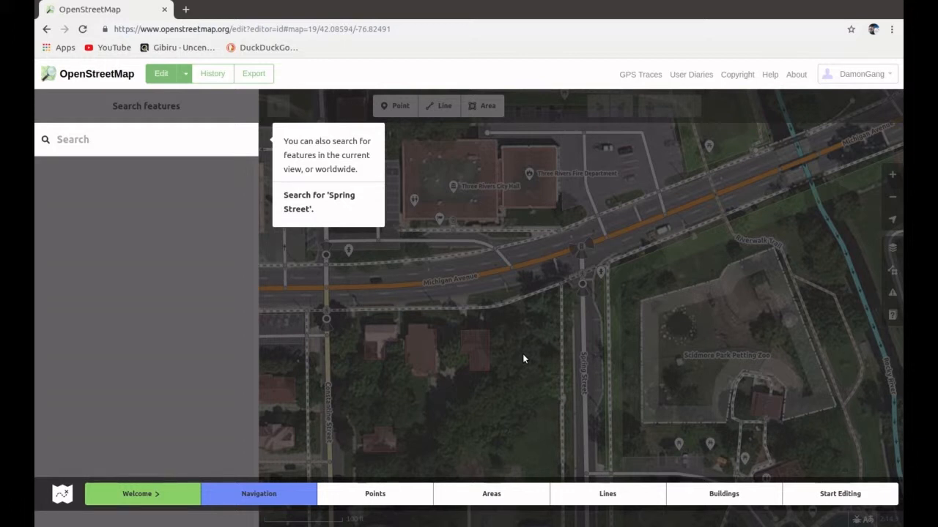
Search the map features for "Sp", select Spring Street from the results, and close its feature editor after the explanation
{"action": "left_click", "coordinate": [93, 138]}
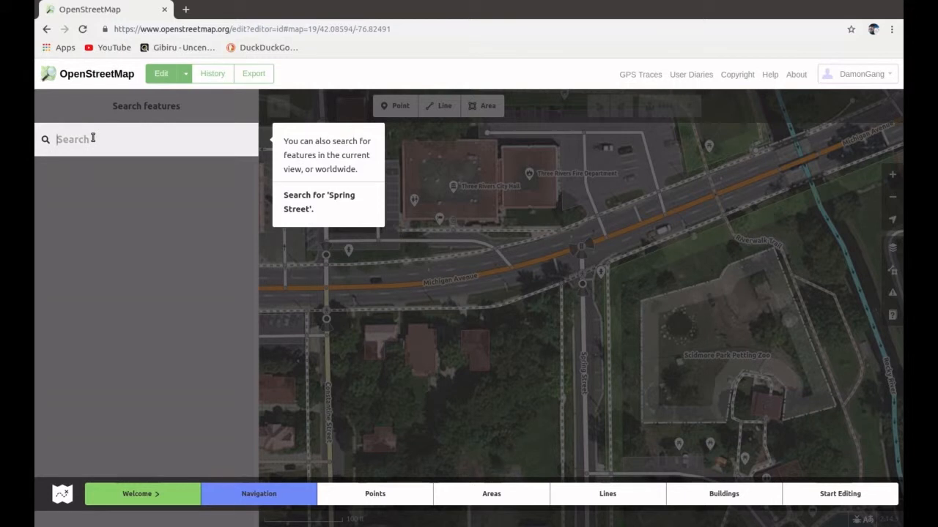
{"action": "type", "text": "Sp"}
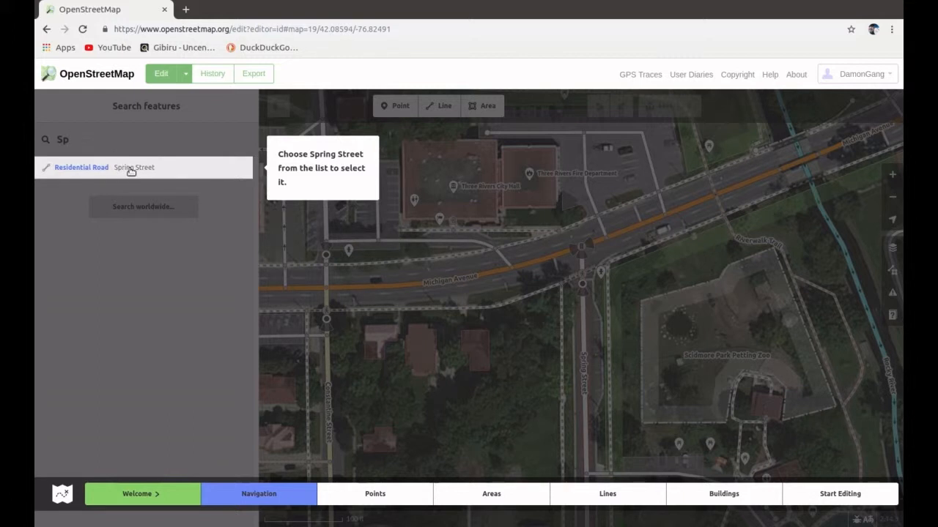
{"action": "left_click", "coordinate": [130, 168]}
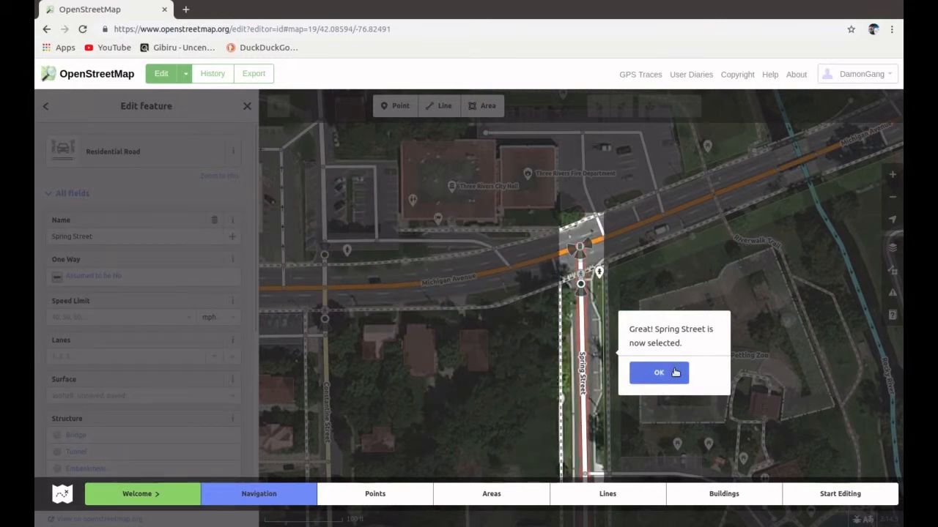
{"action": "left_click", "coordinate": [659, 373]}
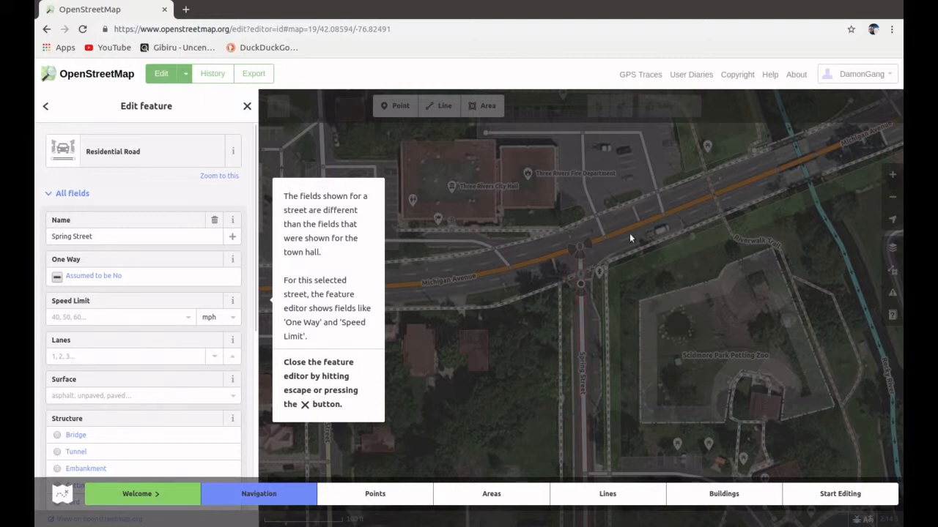
{"action": "left_click", "coordinate": [247, 108]}
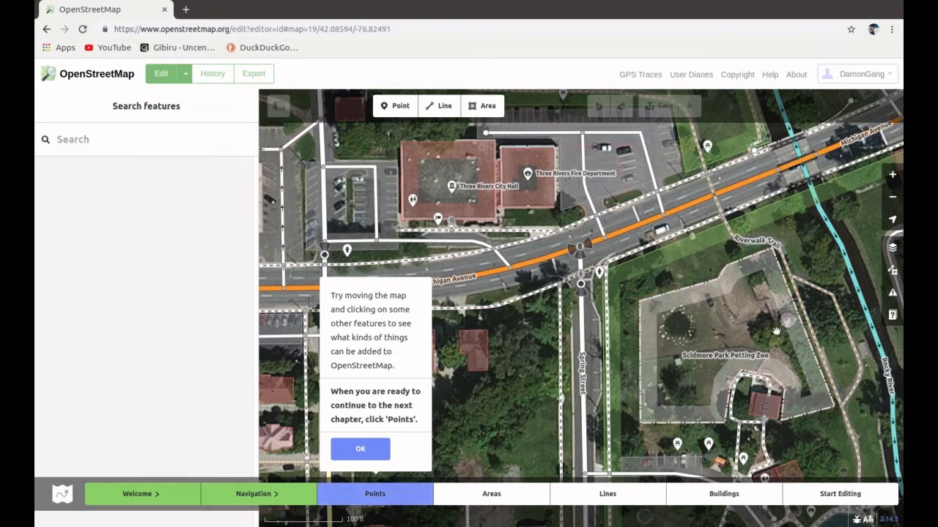
Finish the Navigation chapter's free exploration near Scidmore Park Petting Zoo and start the Points chapter
{"action": "left_click_drag", "start_coordinate": [735, 337], "coordinate": [709, 310]}
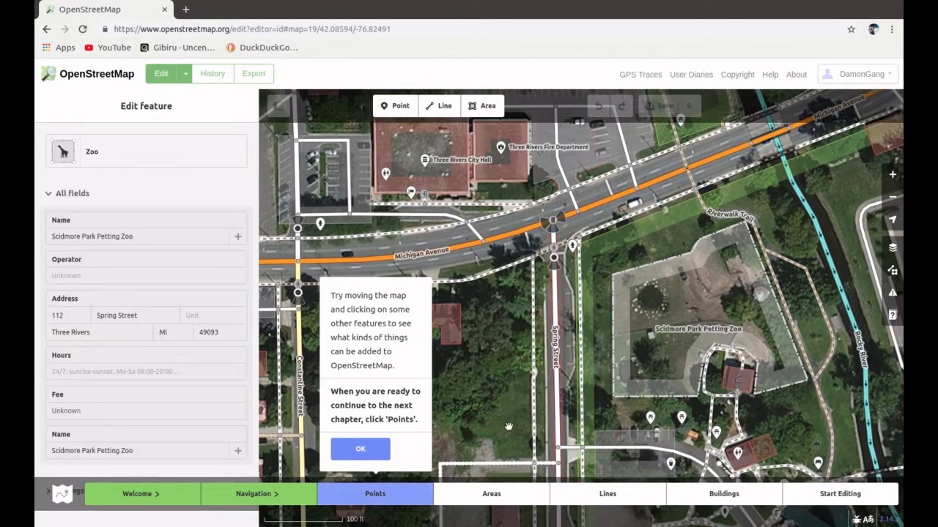
{"action": "left_click", "coordinate": [361, 450]}
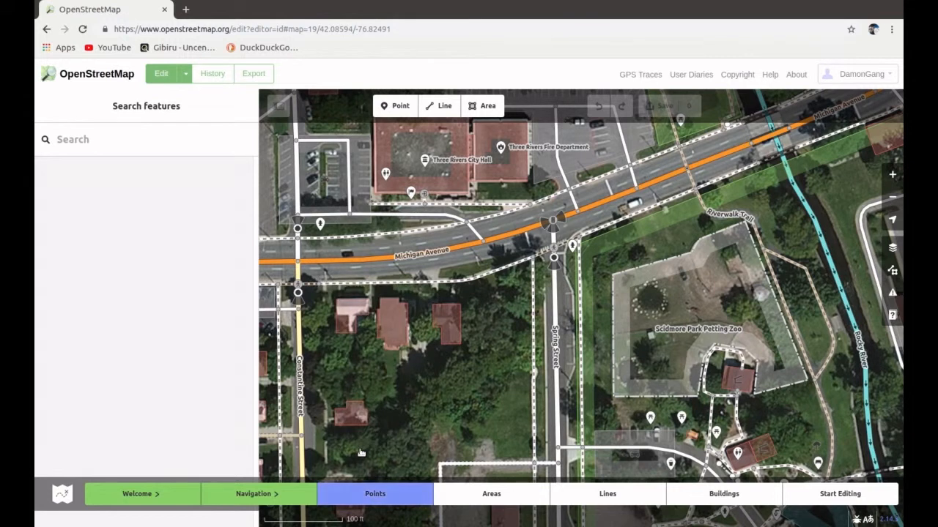
{"action": "left_click", "coordinate": [380, 493]}
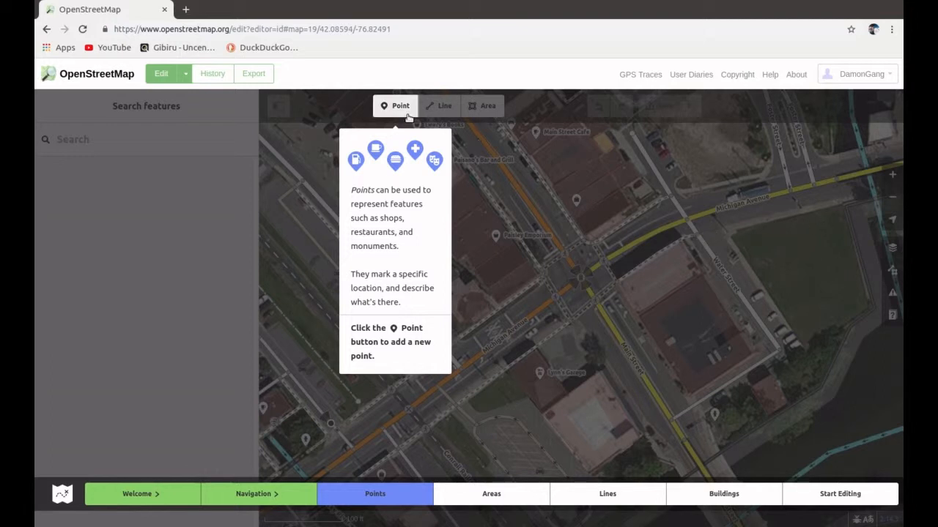
Add a point on the highlighted building at Michigan Avenue and Main Street and set its feature type to Cafe
{"action": "left_click", "coordinate": [392, 107]}
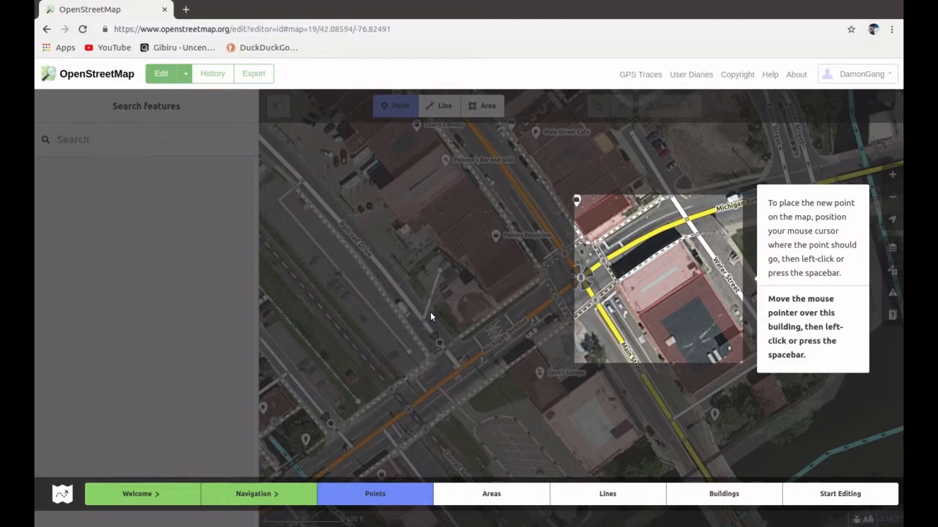
{"action": "left_click", "coordinate": [658, 277]}
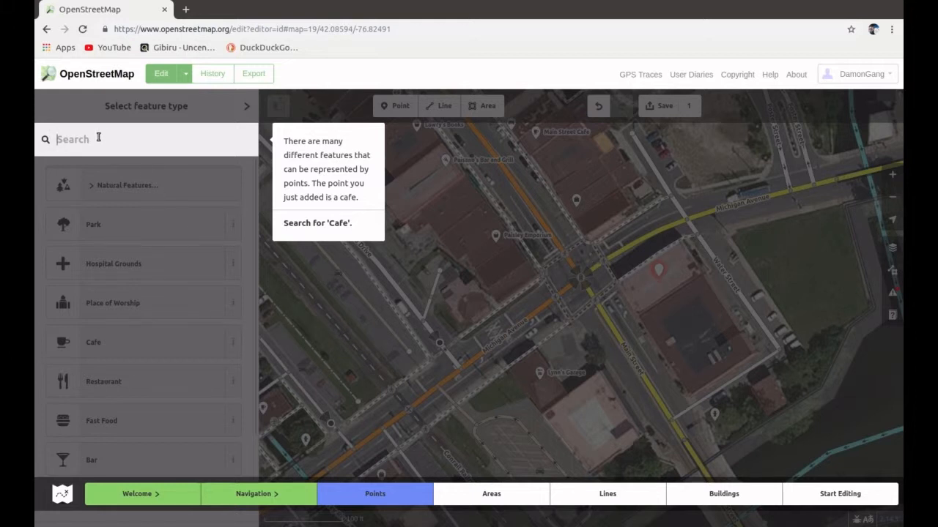
{"action": "type", "text": "C"}
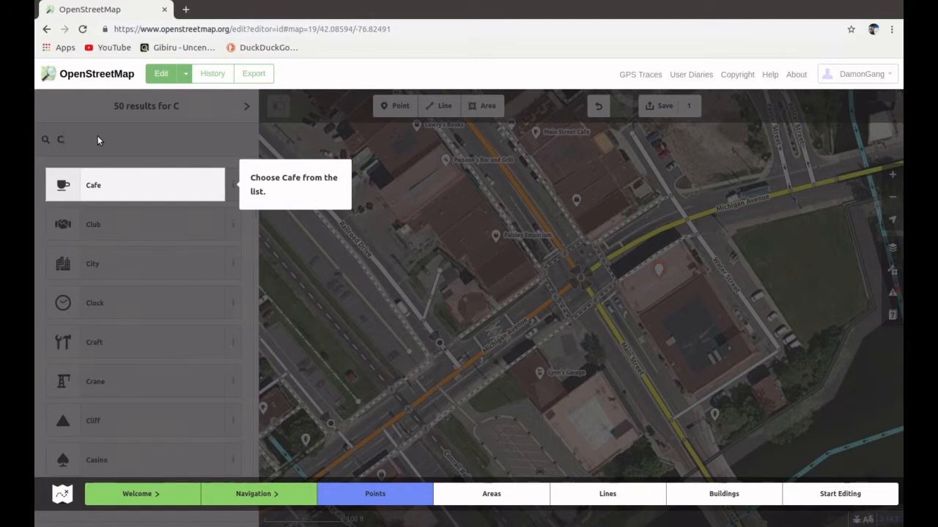
{"action": "left_click", "coordinate": [97, 193]}
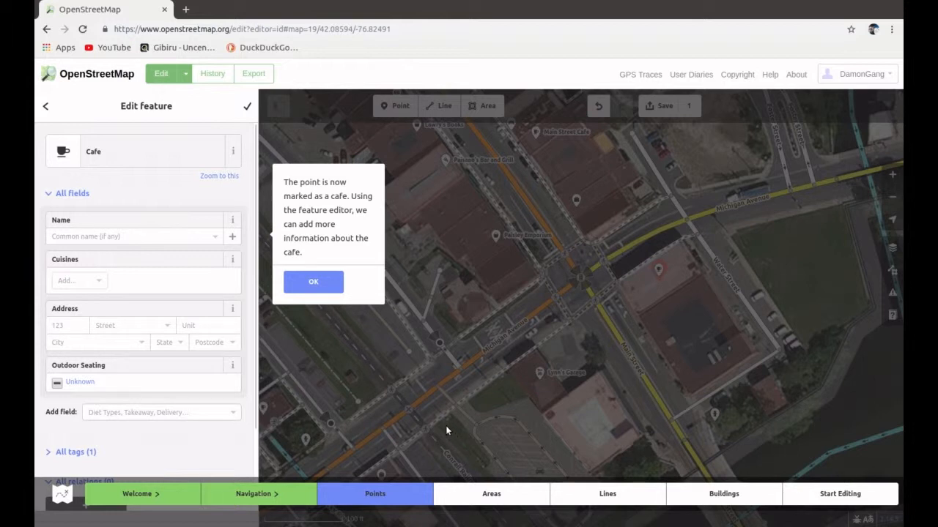
Name the new cafe point "Super Cafe" and close its feature editor
{"action": "left_click", "coordinate": [313, 283]}
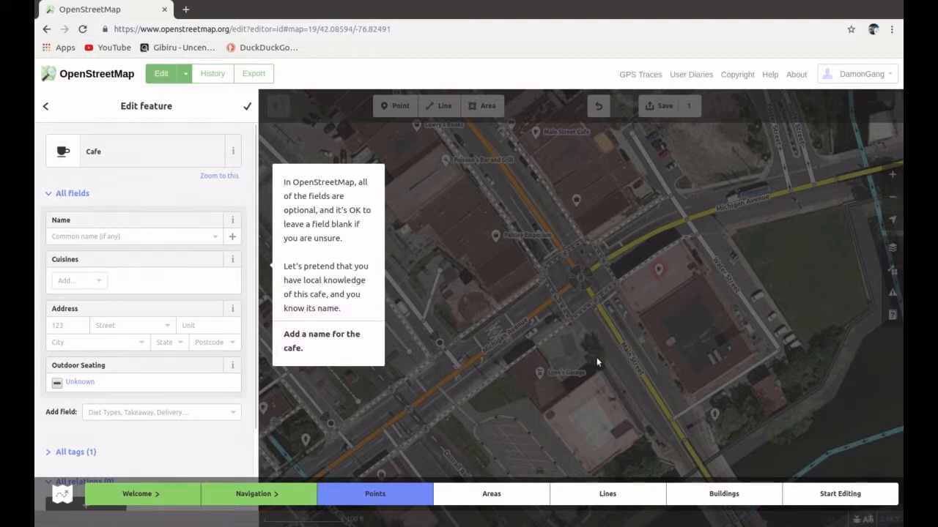
{"action": "left_click", "coordinate": [103, 237]}
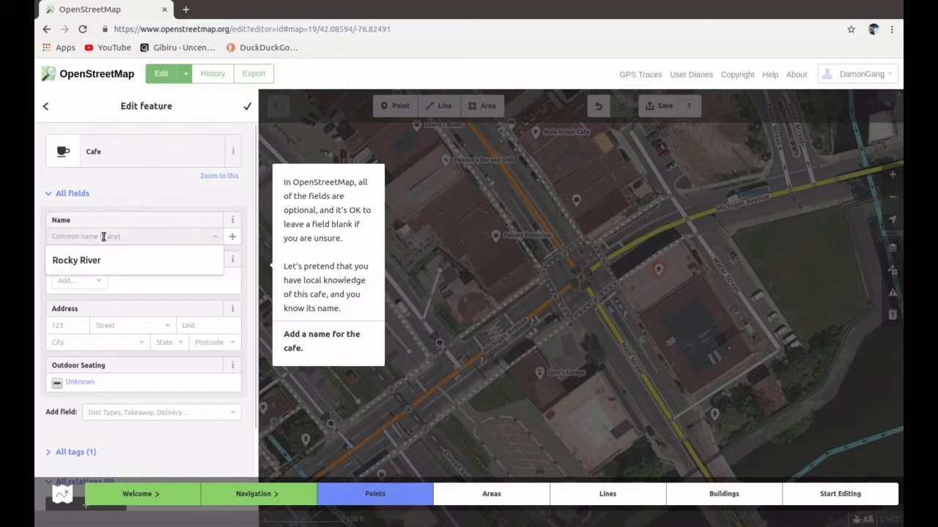
{"action": "type", "text": "Su"}
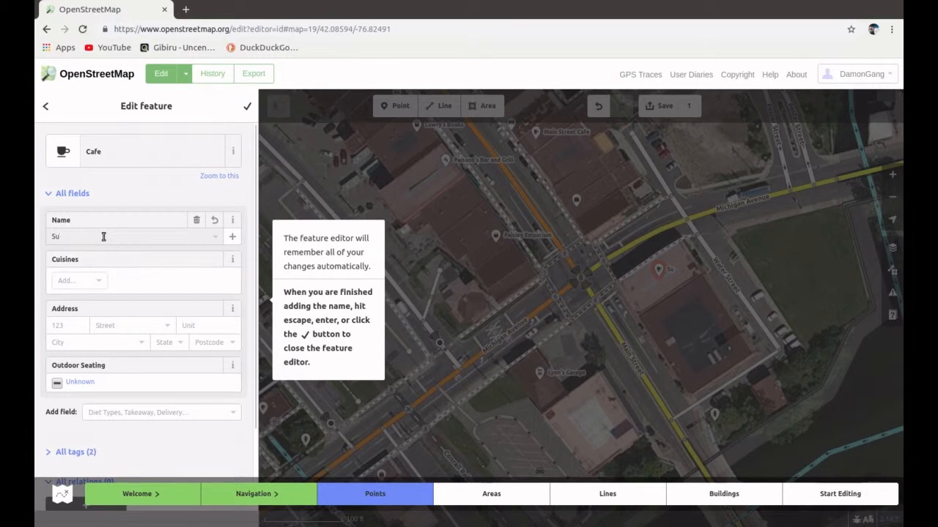
{"action": "type", "text": "per C"}
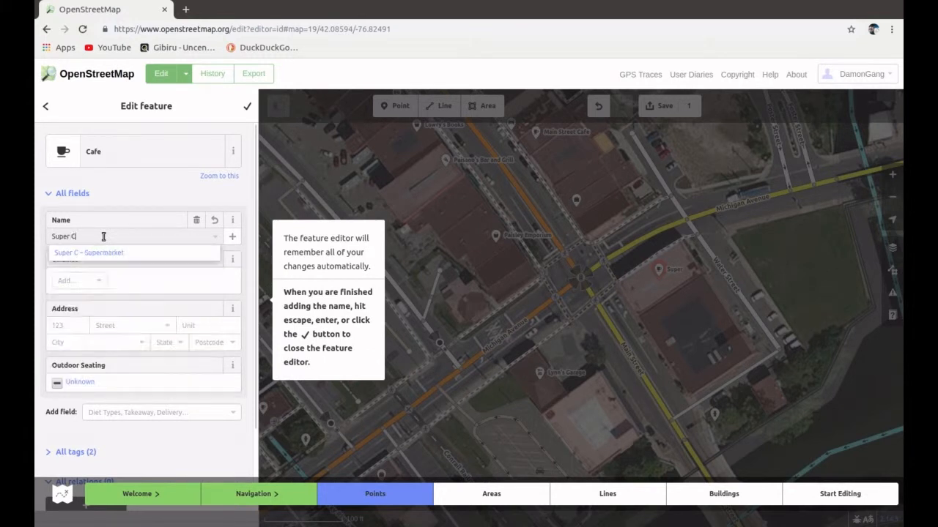
{"action": "type", "text": "afe"}
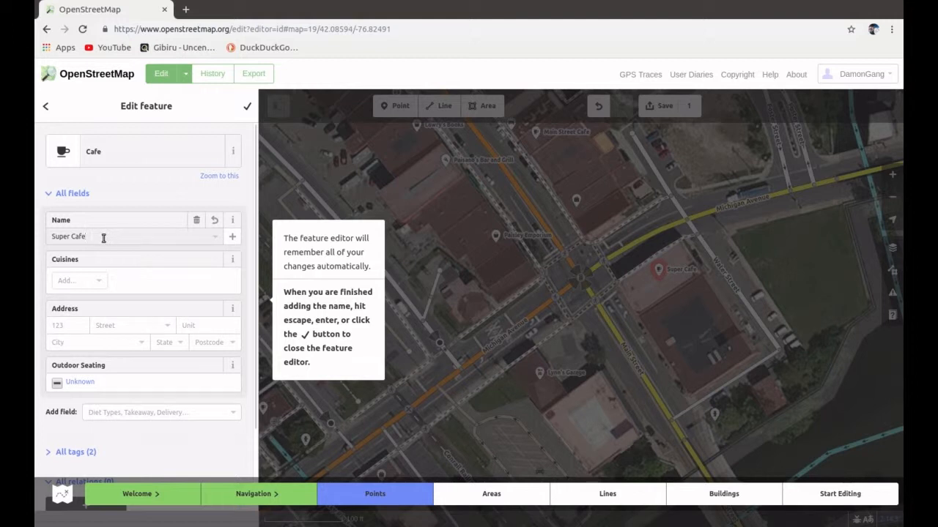
{"action": "left_click", "coordinate": [244, 113]}
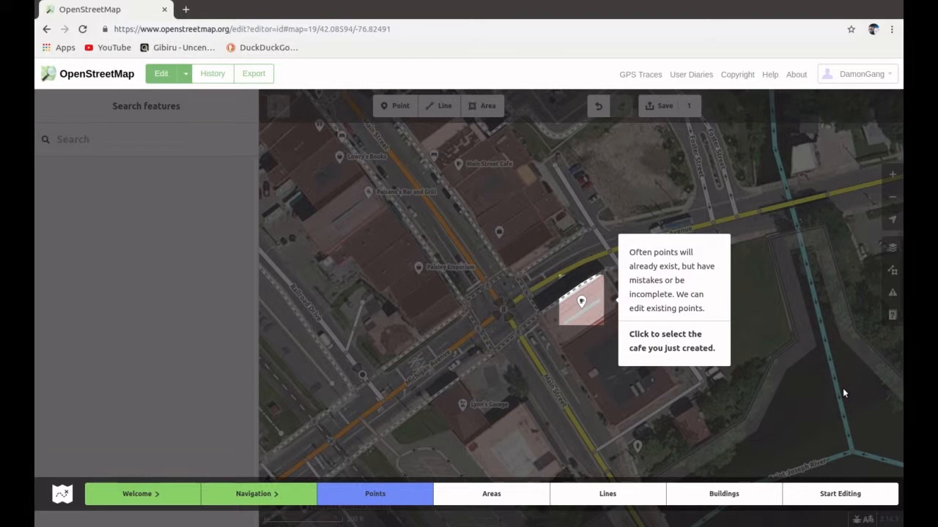
Select the Super Cafe point, add pizza as its cuisine, and close the feature editor
{"action": "left_click", "coordinate": [586, 306]}
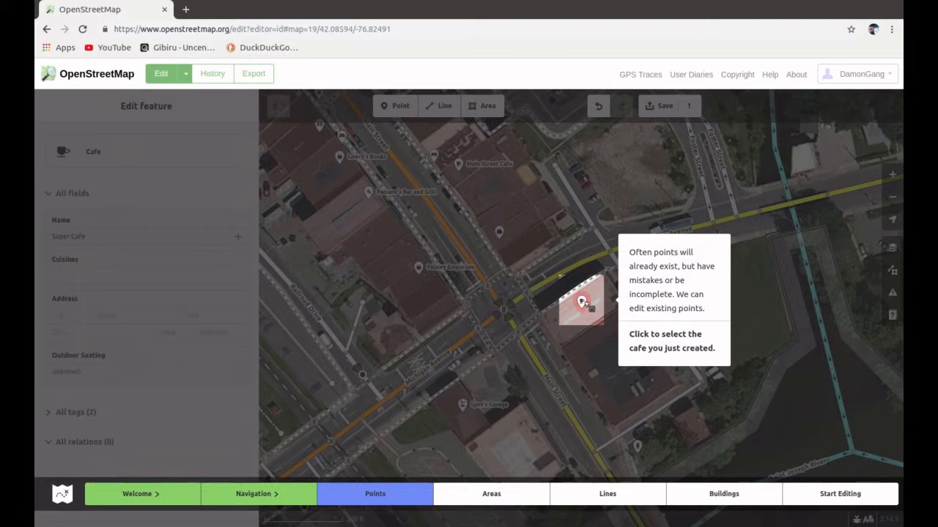
{"action": "left_click", "coordinate": [581, 302]}
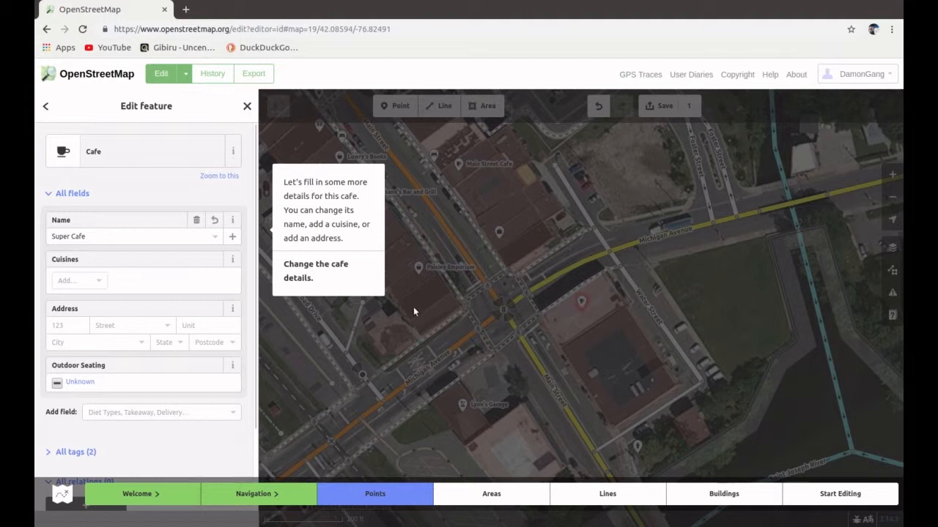
{"action": "left_click", "coordinate": [98, 284]}
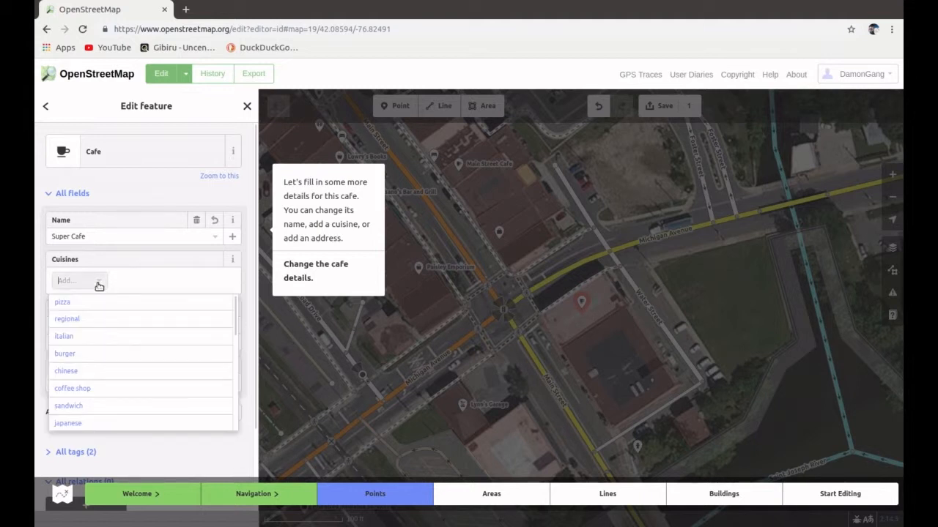
{"action": "left_click", "coordinate": [73, 304]}
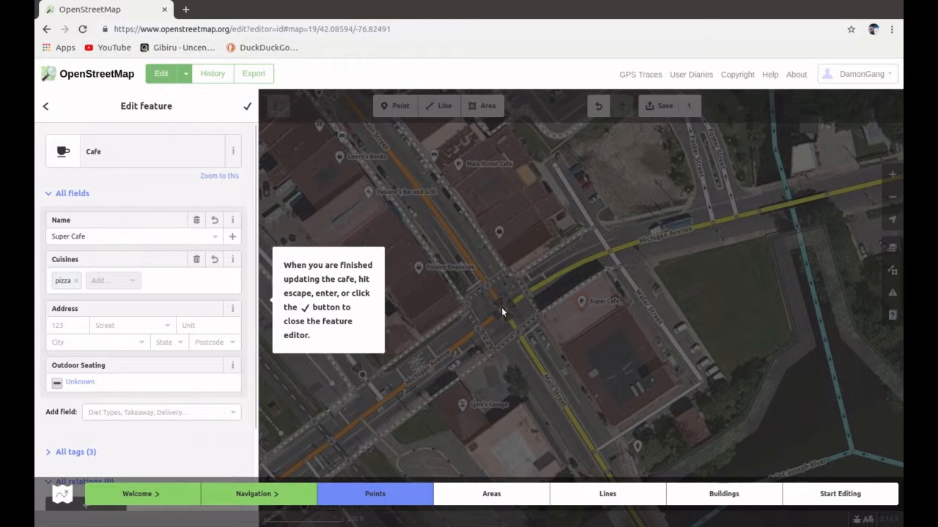
{"action": "left_click", "coordinate": [246, 107]}
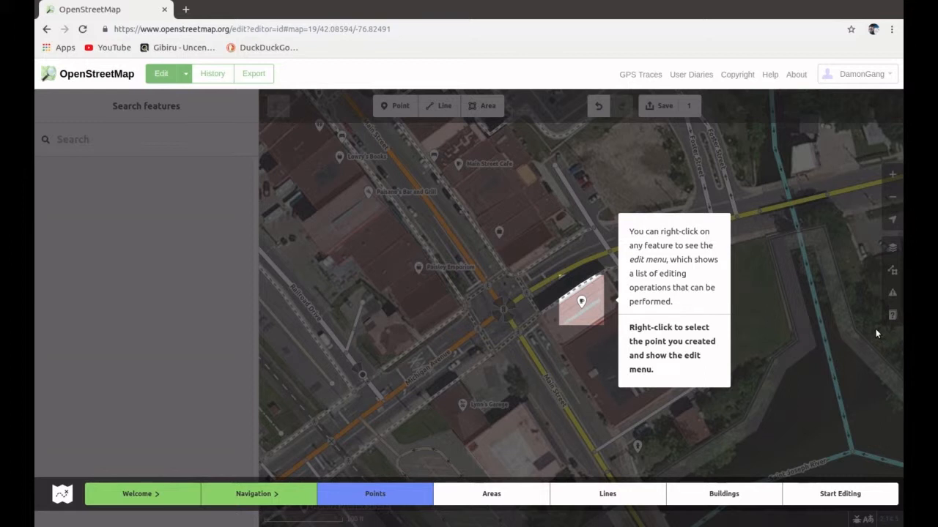
Delete the Super Cafe point through its edit menu and undo the deletion
{"action": "left_click", "coordinate": [582, 301]}
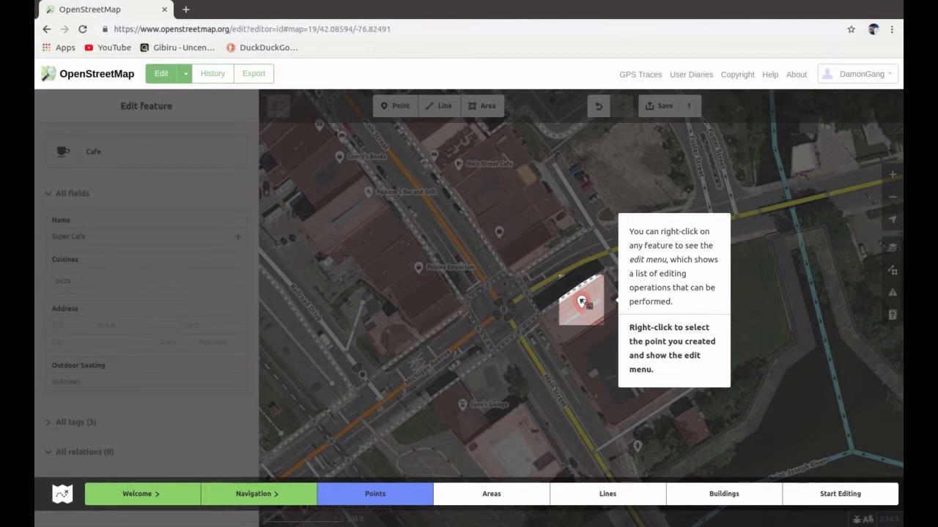
{"action": "right_click", "coordinate": [582, 302]}
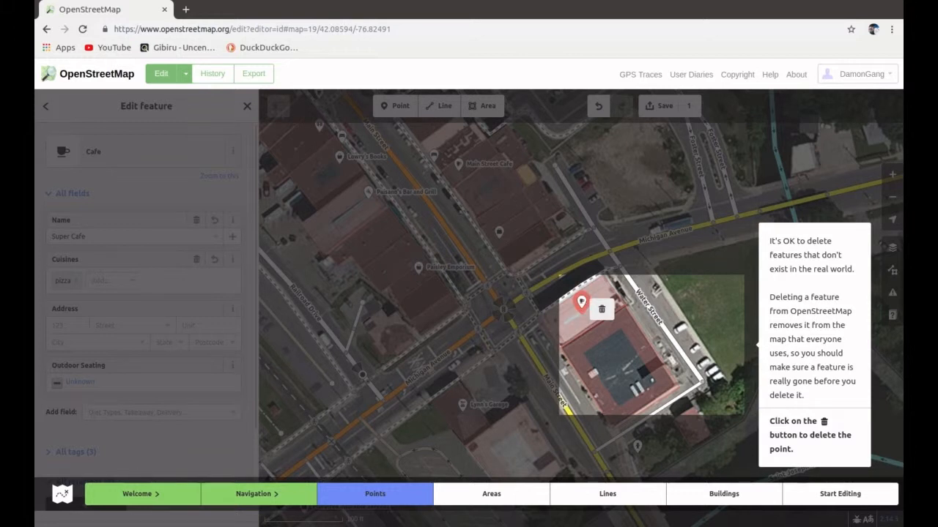
{"action": "left_click", "coordinate": [882, 0]}
{"action": "left_click", "coordinate": [890, 2]}
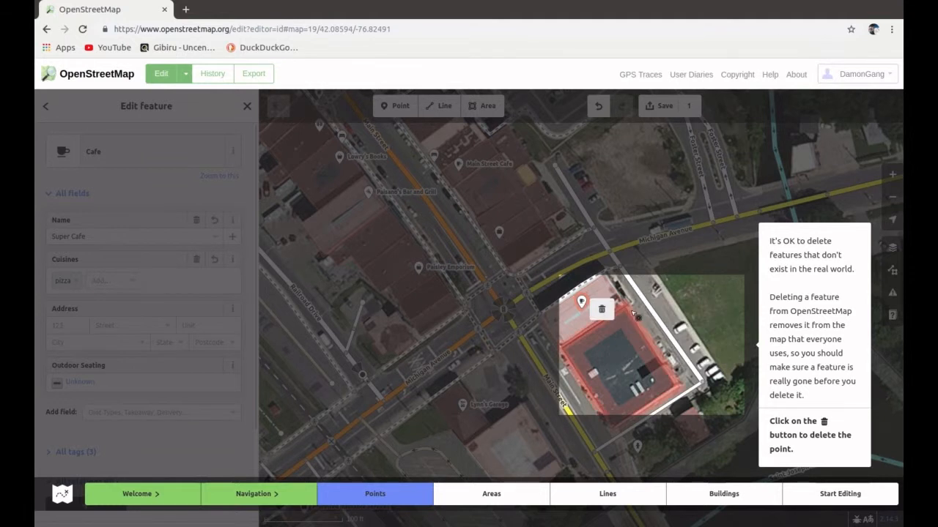
{"action": "left_click", "coordinate": [600, 310]}
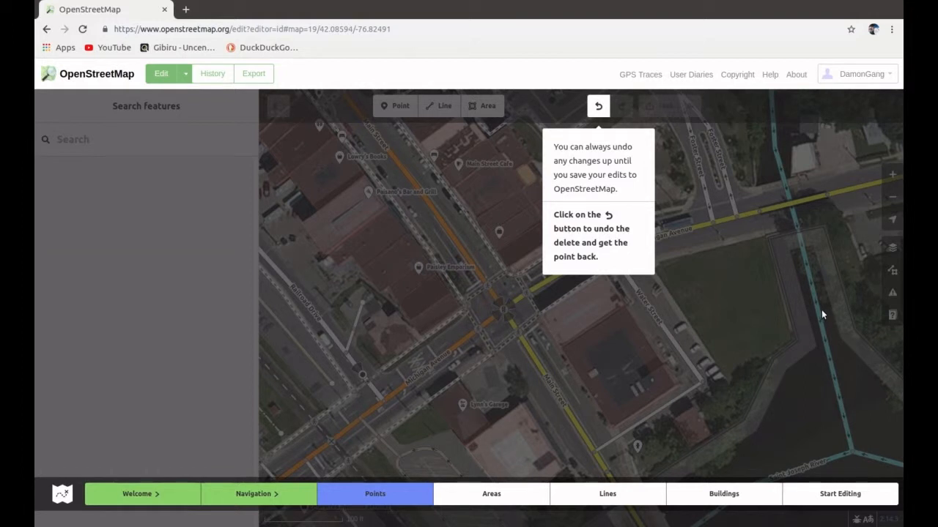
{"action": "left_click", "coordinate": [599, 108]}
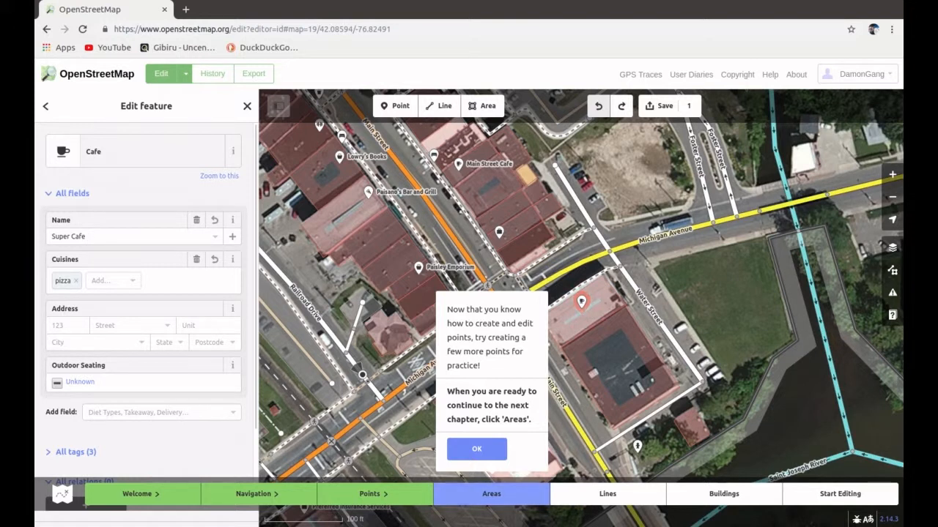
Dismiss the Points chapter's closing message and start the Areas chapter
{"action": "left_click", "coordinate": [476, 449]}
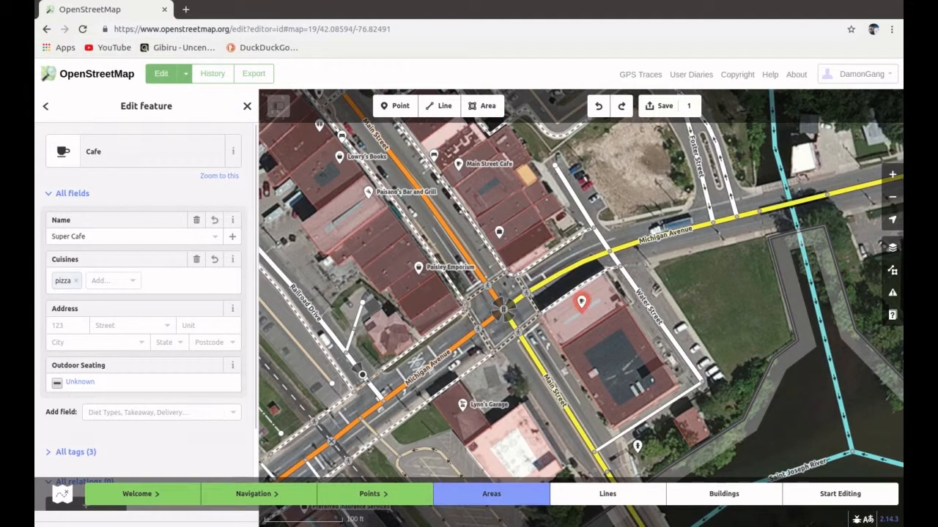
{"action": "left_click", "coordinate": [883, 1]}
{"action": "left_click", "coordinate": [890, 2]}
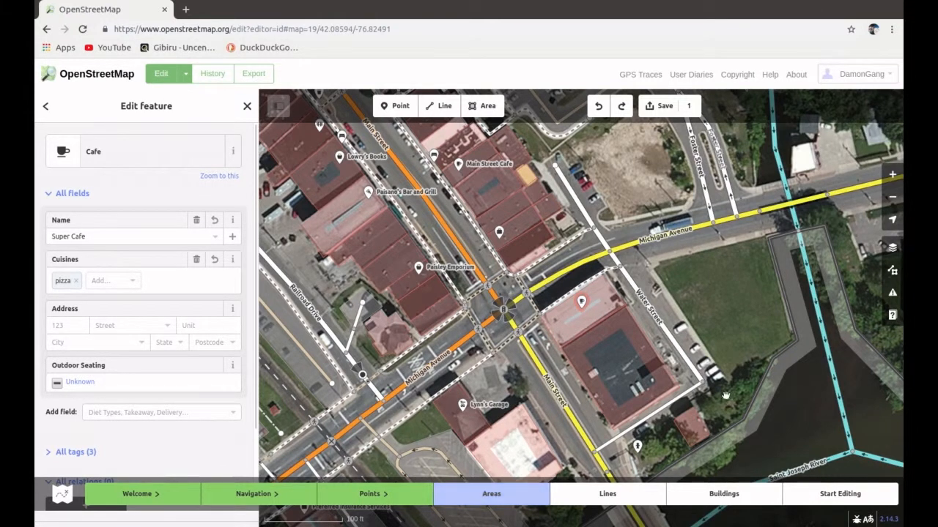
{"action": "left_click", "coordinate": [496, 504]}
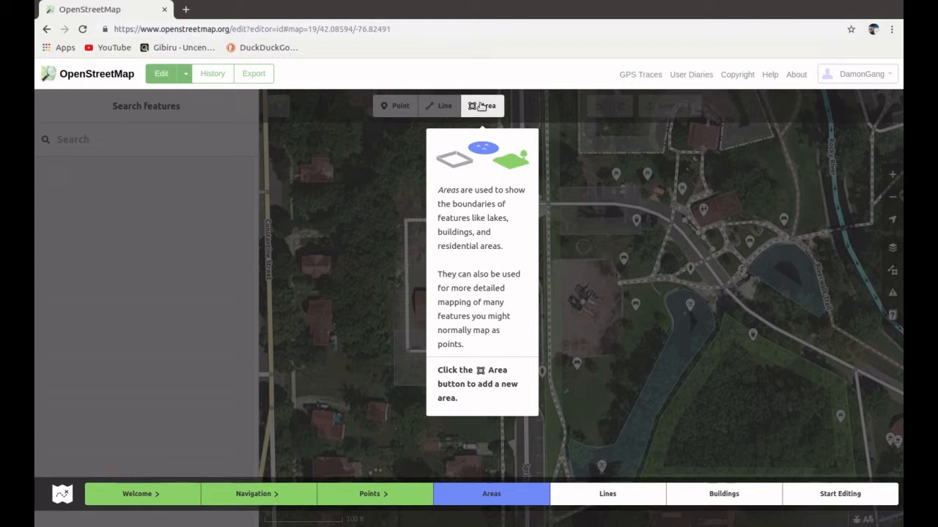
Draw a triangular area along the playground's northern edge, ending it at the existing walking path on the east side
{"action": "left_click", "coordinate": [480, 106]}
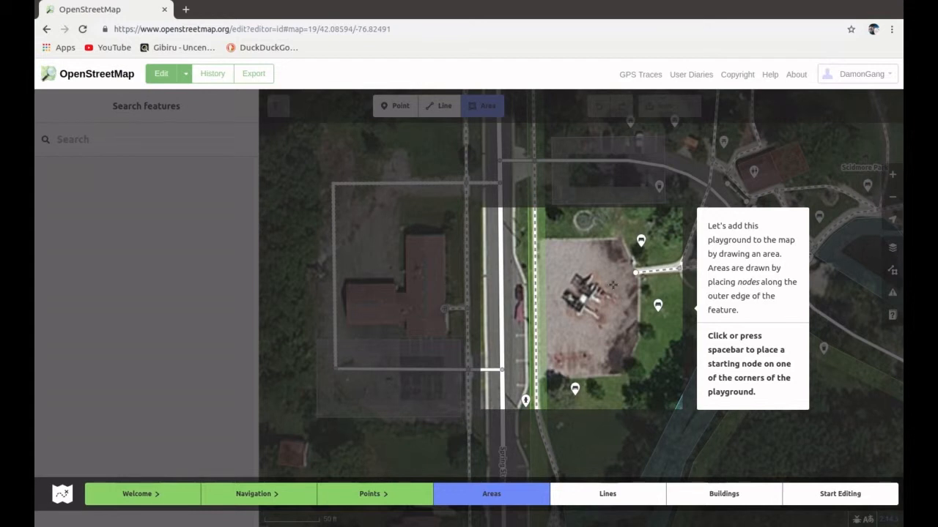
{"action": "left_click", "coordinate": [540, 241]}
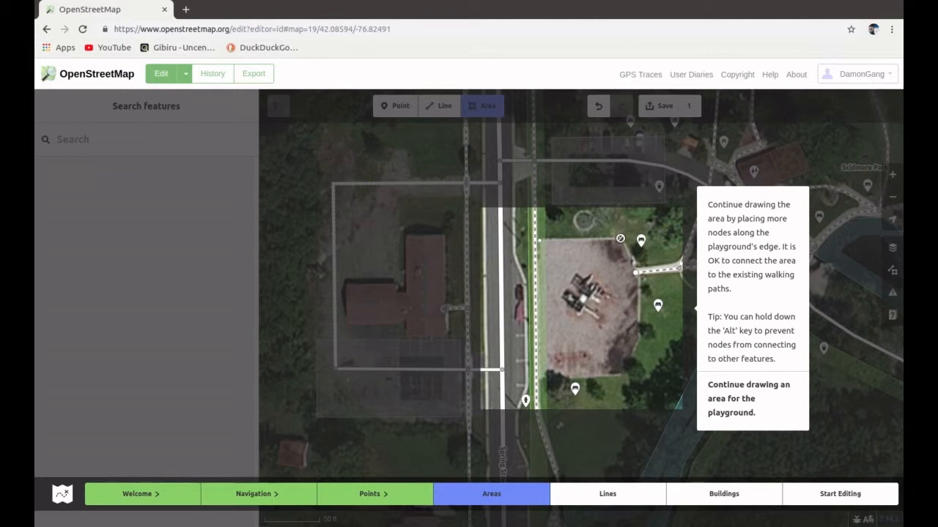
{"action": "left_click", "coordinate": [620, 238]}
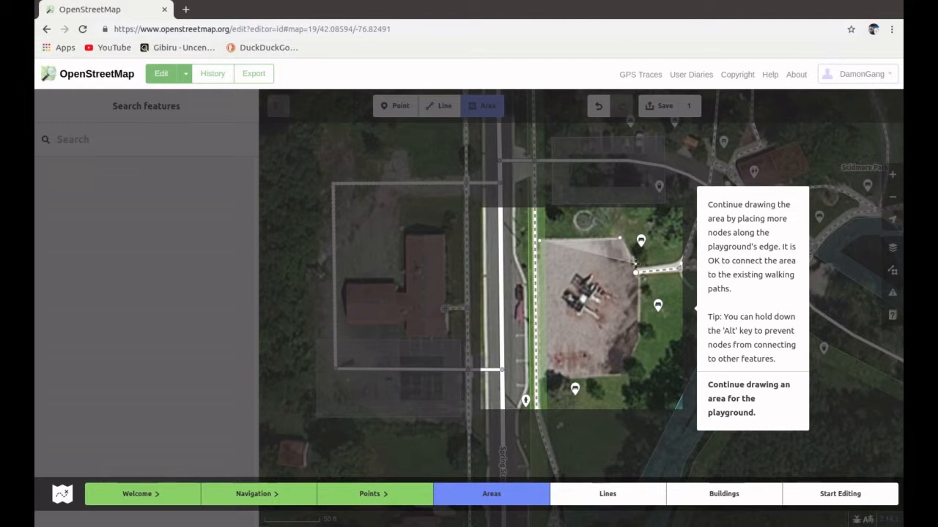
{"action": "left_click", "coordinate": [635, 270]}
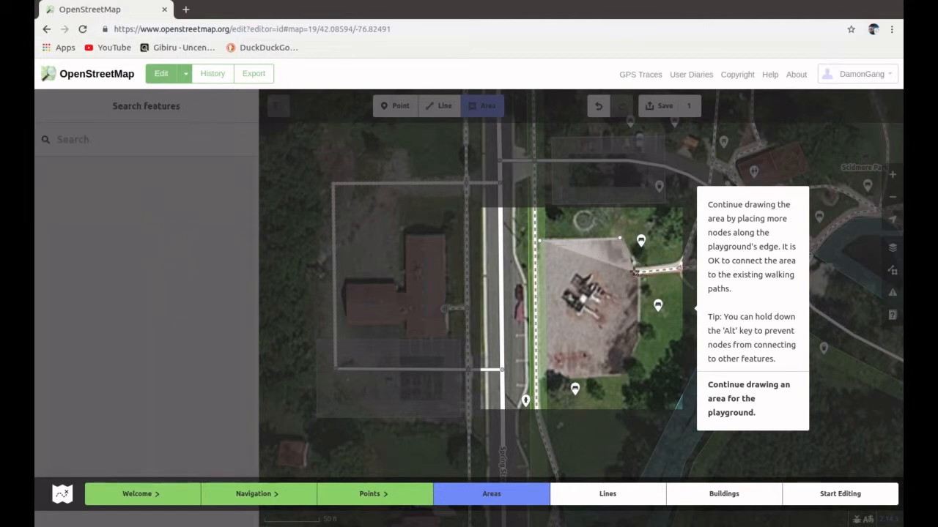
{"action": "left_click", "coordinate": [638, 275]}
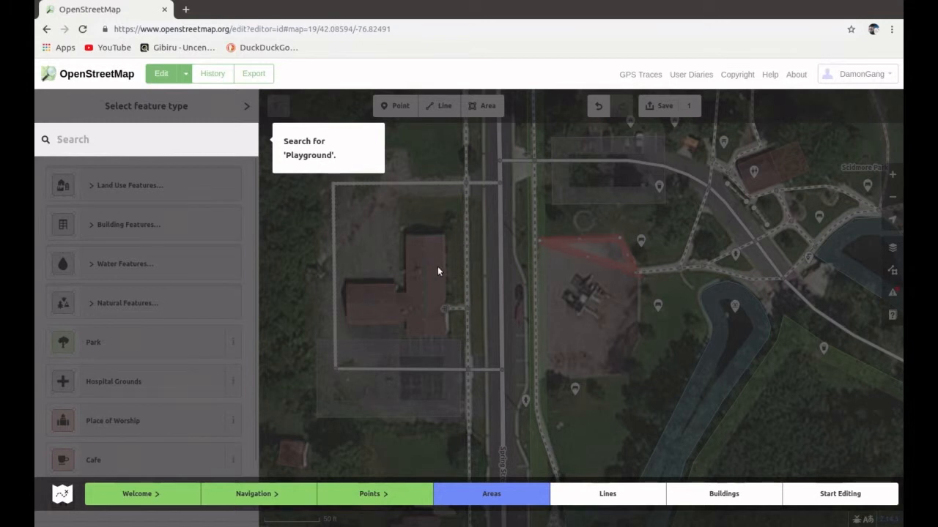
Search the feature types for "Play", set the area's type to Playground, and add a Description field
{"action": "type", "text": "P"}
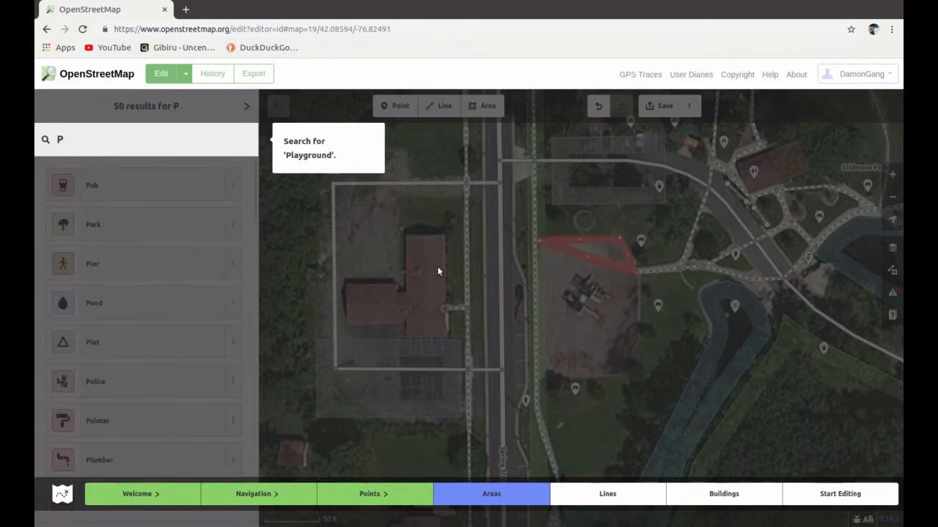
{"action": "type", "text": "la"}
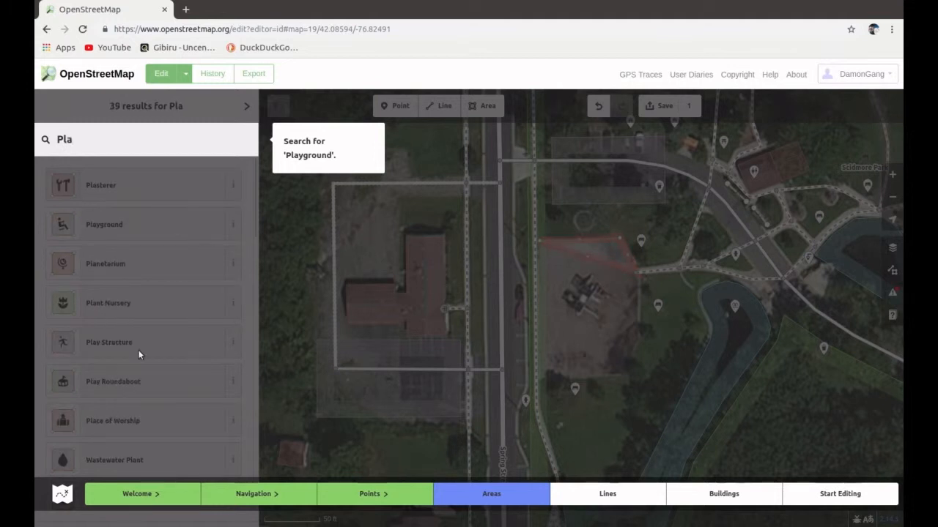
{"action": "type", "text": "y"}
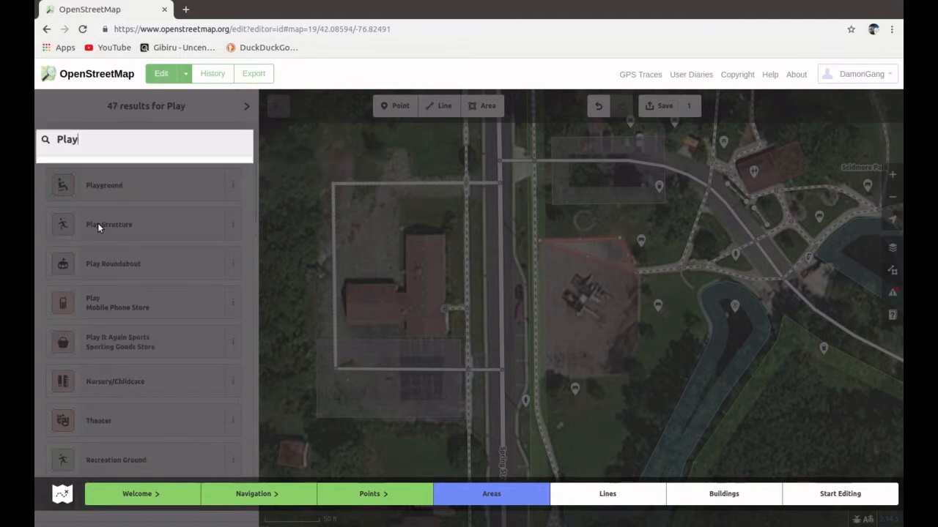
{"action": "left_click", "coordinate": [130, 181]}
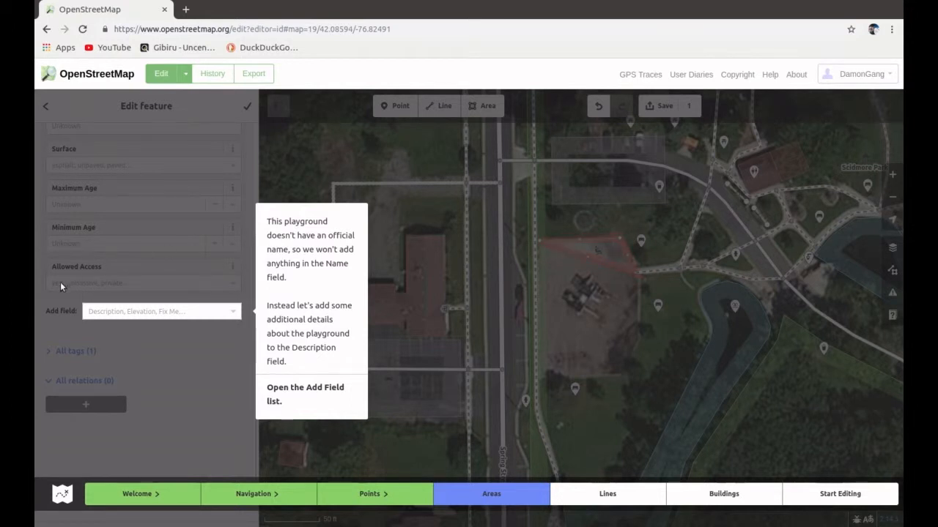
{"action": "left_click", "coordinate": [178, 313]}
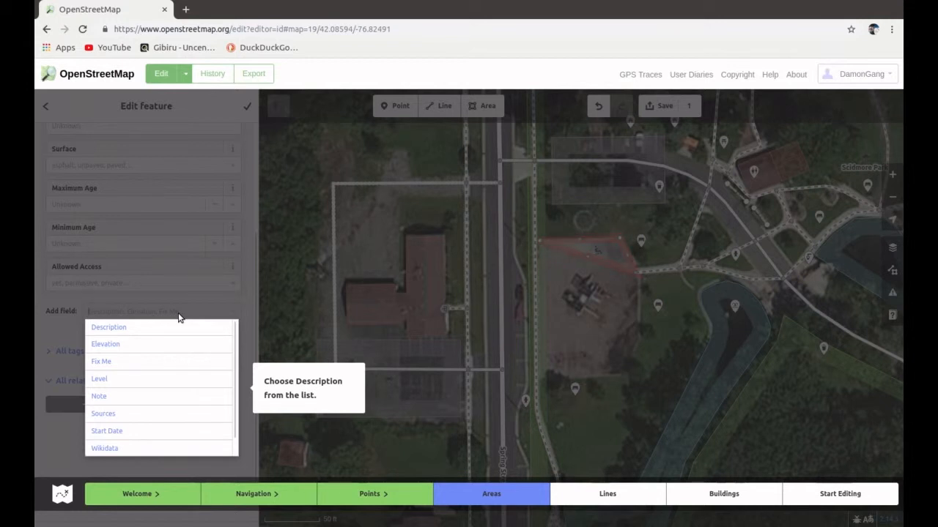
{"action": "left_click", "coordinate": [110, 327]}
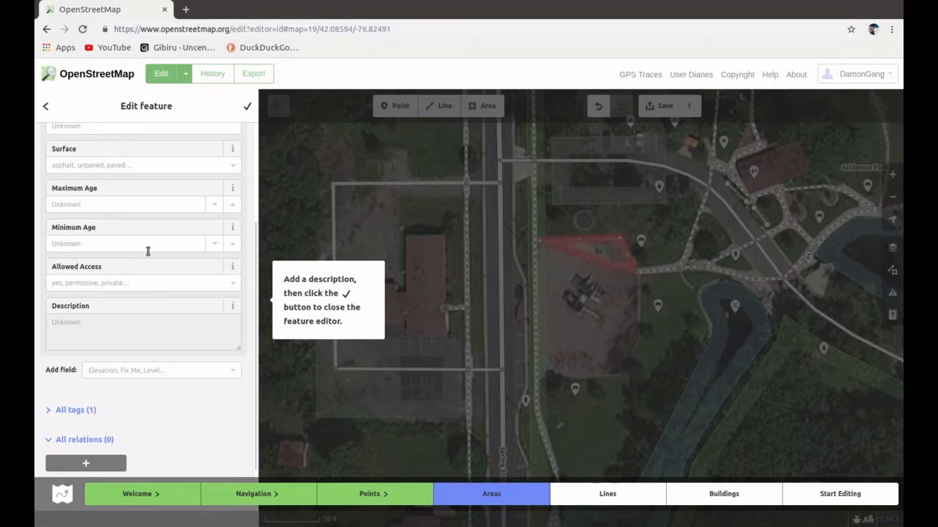
Set the playground's surface to asphalt and close the feature editor to finish the Areas chapter
{"action": "scroll", "coordinate": [152, 239], "scroll_direction": "up", "scroll_amount": 1}
{"action": "scroll", "coordinate": [153, 243], "scroll_direction": "up", "scroll_amount": 2}
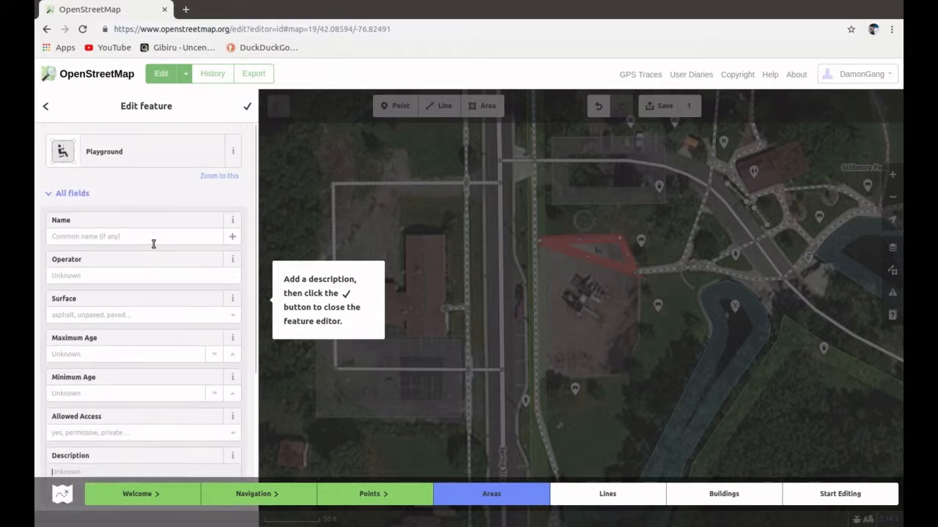
{"action": "scroll", "coordinate": [153, 245], "scroll_direction": "down", "scroll_amount": 1}
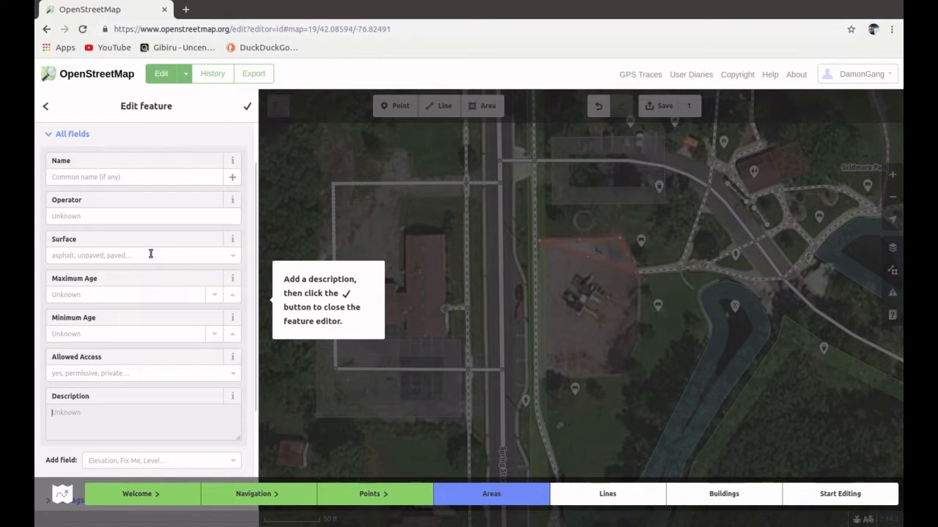
{"action": "left_click", "coordinate": [150, 257]}
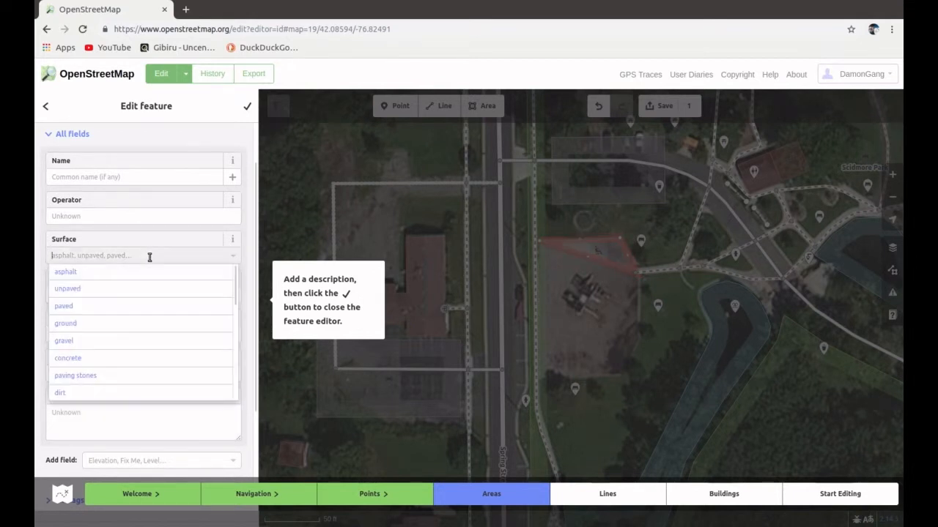
{"action": "left_click", "coordinate": [97, 272]}
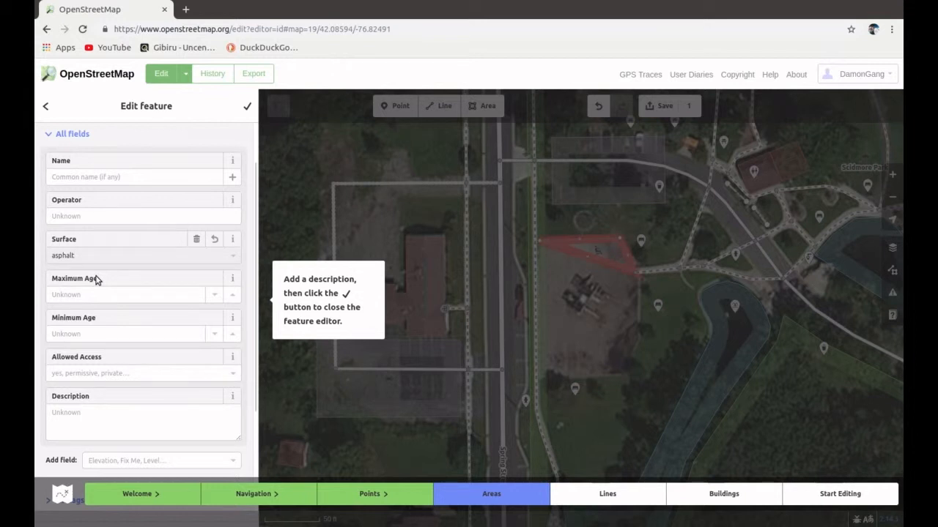
{"action": "left_click", "coordinate": [243, 111]}
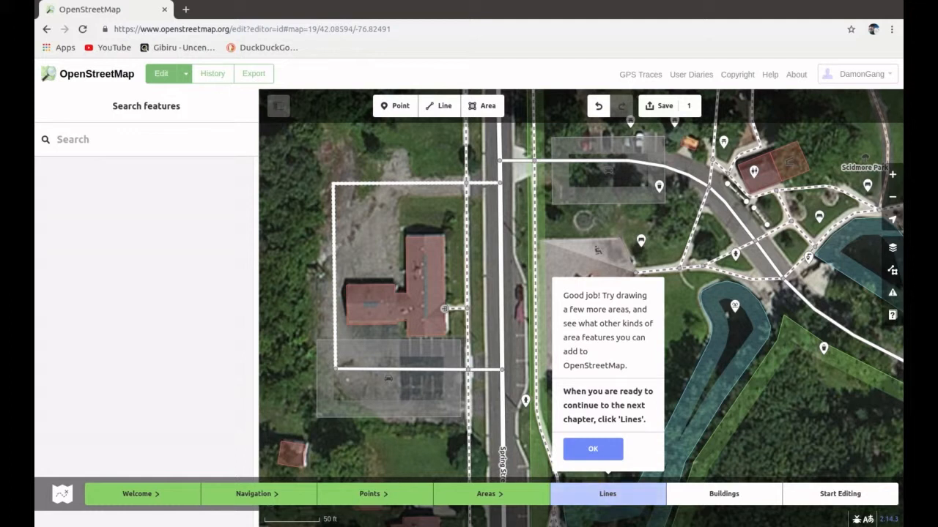
Dismiss the Areas chapter's closing message and start the Lines chapter
{"action": "left_click", "coordinate": [847, 401]}
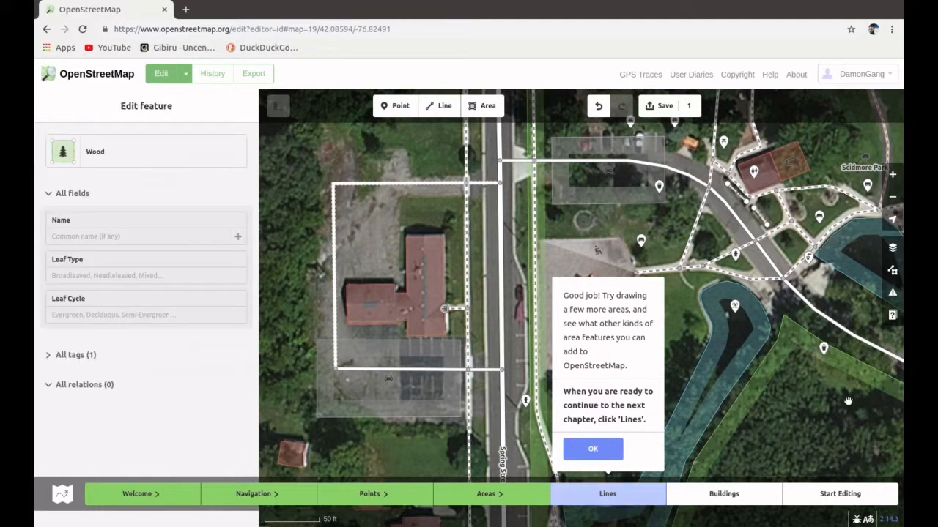
{"action": "left_click", "coordinate": [591, 451]}
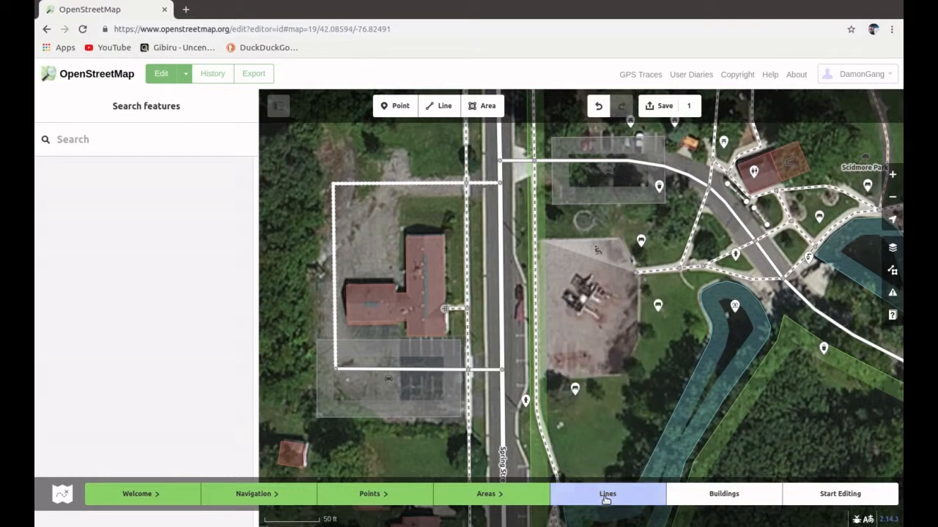
{"action": "left_click", "coordinate": [605, 495]}
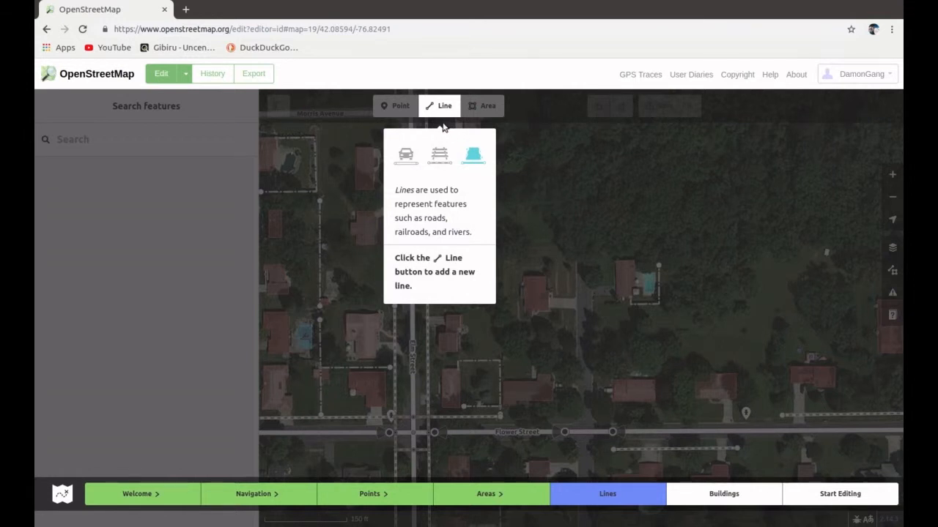
Start a line at the northern end of the missing road and connect it to Flower Street with an intersection node
{"action": "left_click", "coordinate": [433, 109]}
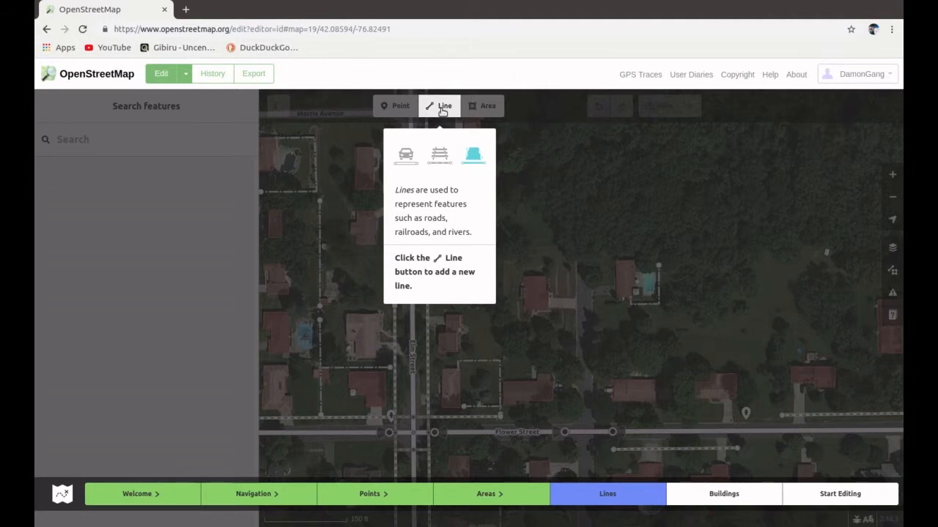
{"action": "left_click", "coordinate": [443, 109]}
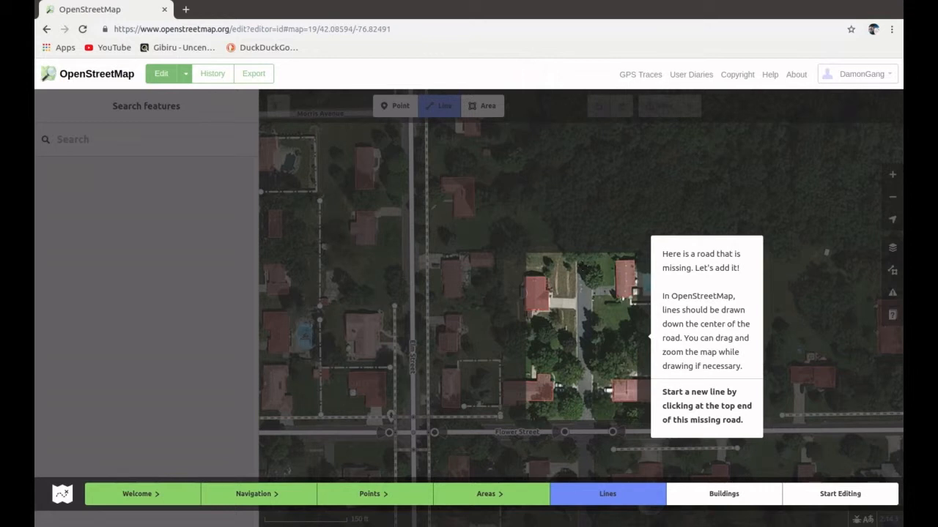
{"action": "left_click", "coordinate": [582, 265]}
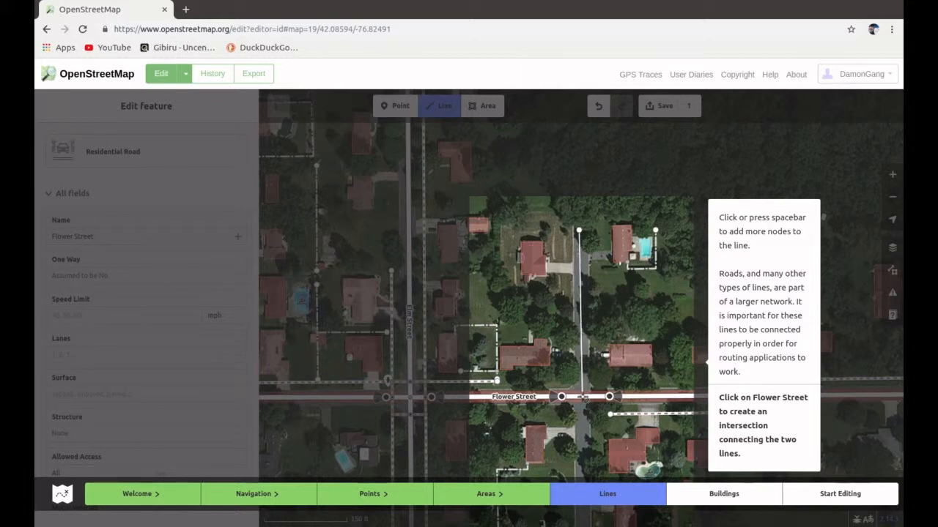
{"action": "left_click", "coordinate": [582, 396]}
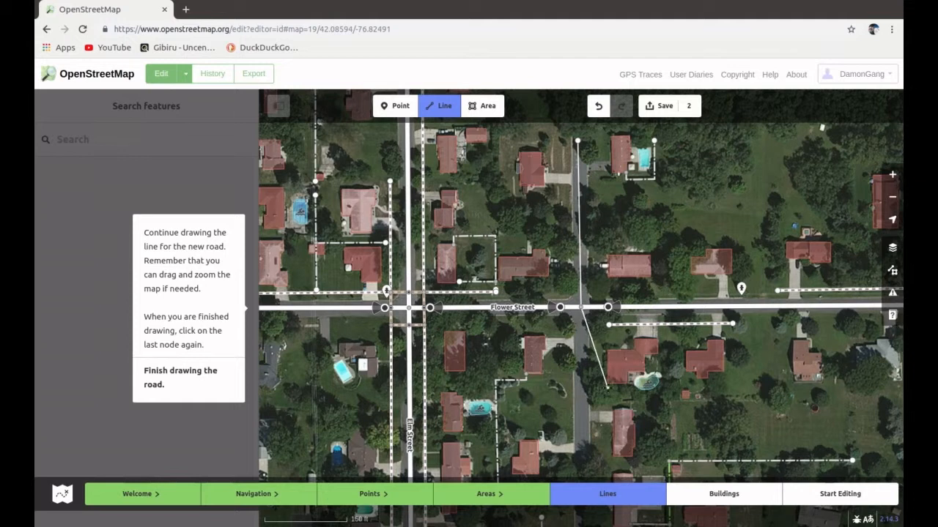
Continue the line south to the road's corner, east along the bend to just short of Portage Avenue, and finish it there
{"action": "scroll", "coordinate": [607, 386], "scroll_direction": "up", "scroll_amount": 1}
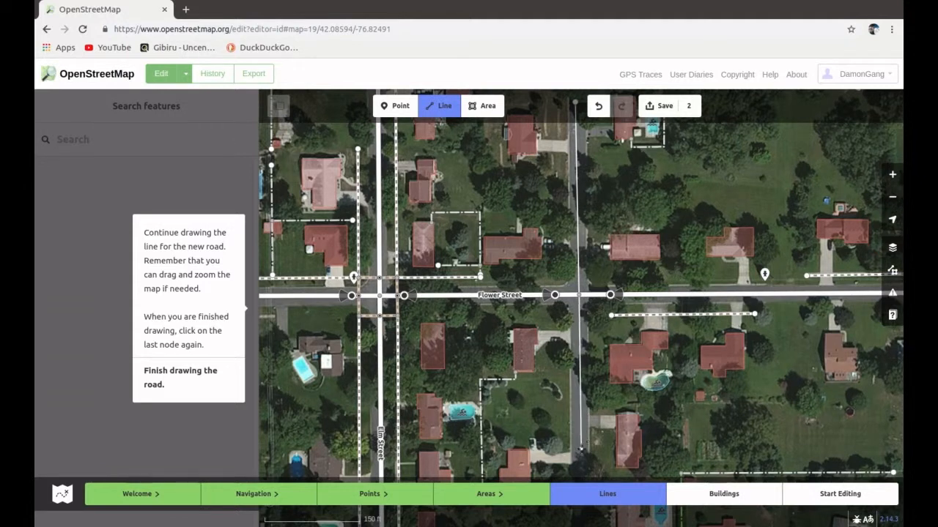
{"action": "left_click_drag", "start_coordinate": [580, 449], "coordinate": [584, 172]}
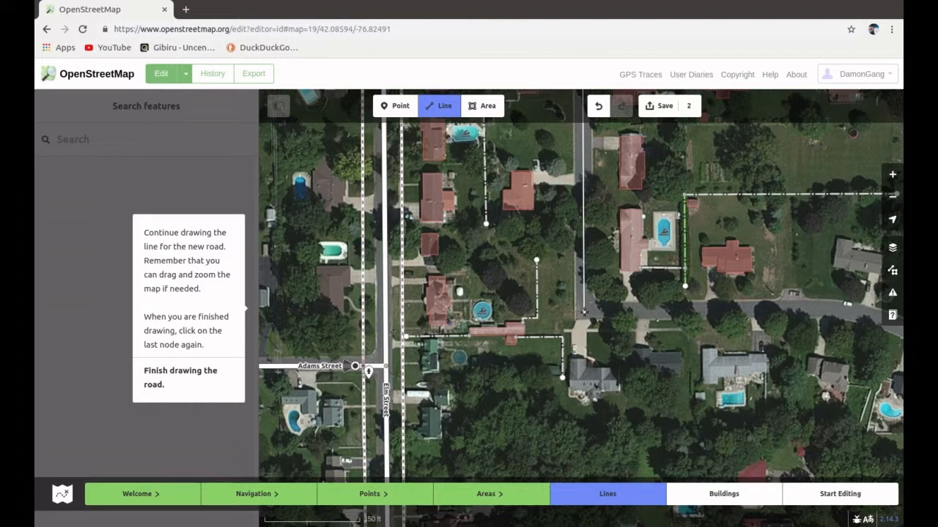
{"action": "left_click", "coordinate": [584, 312]}
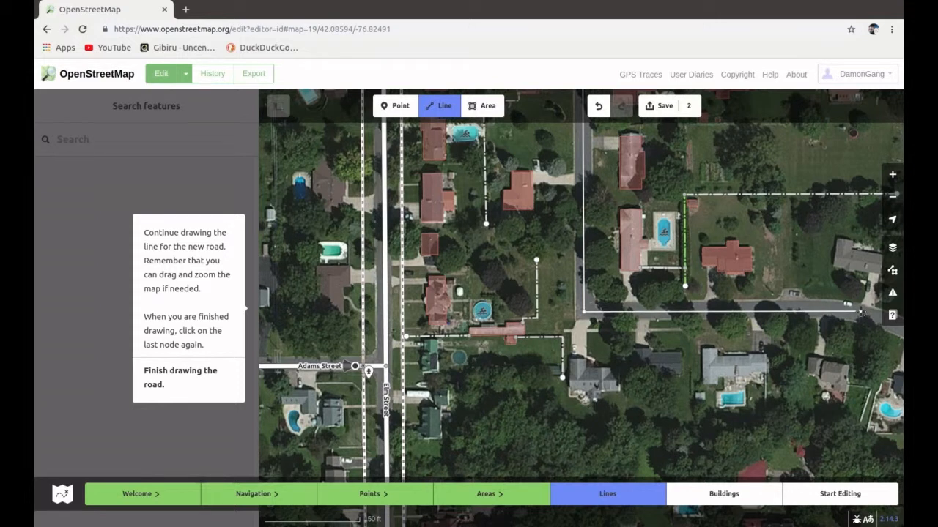
{"action": "left_click_drag", "start_coordinate": [862, 313], "coordinate": [485, 304]}
{"action": "left_click", "coordinate": [485, 302]}
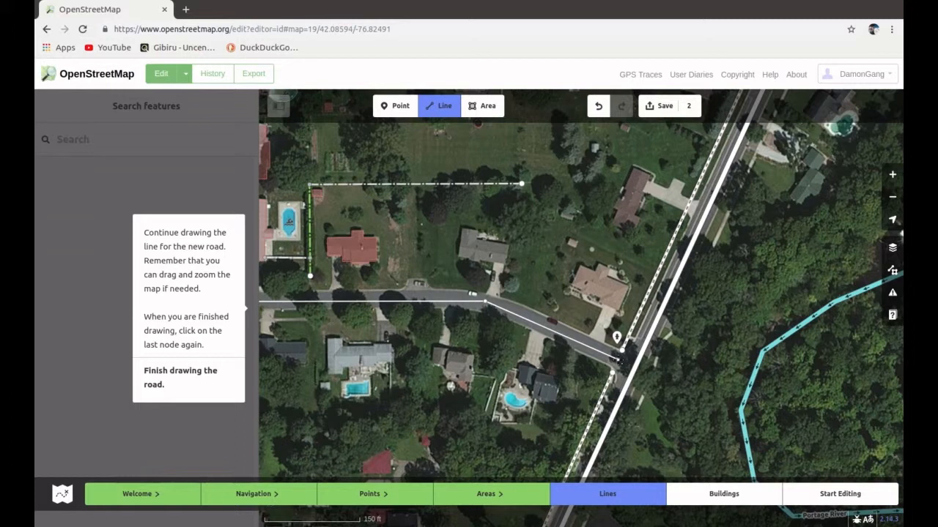
{"action": "double_click", "coordinate": [618, 359]}
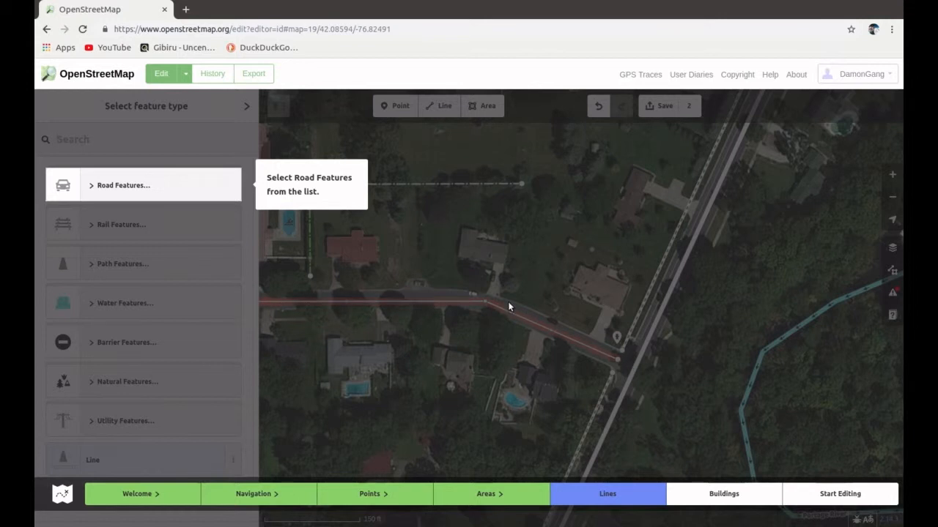
Set the new line's type to Residential Road, name it "Name", and close the feature editor
{"action": "left_click", "coordinate": [115, 184]}
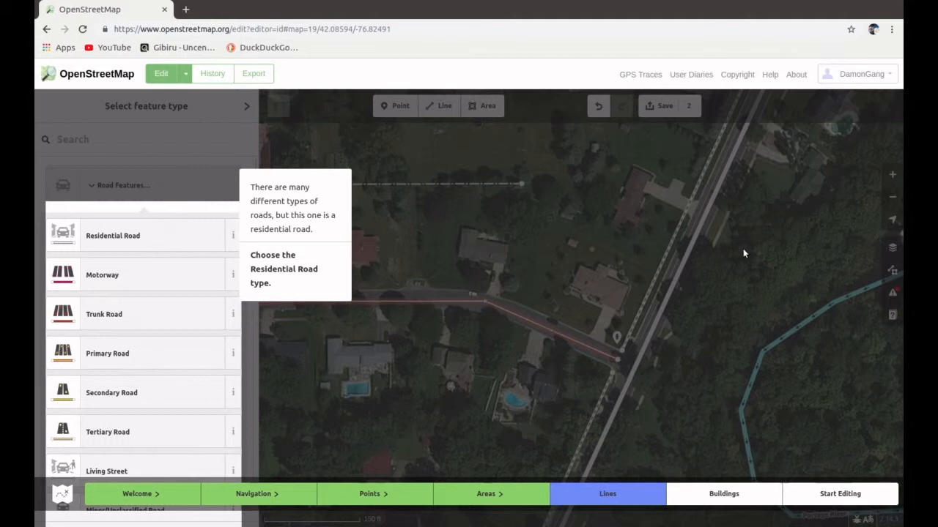
{"action": "left_click", "coordinate": [118, 240]}
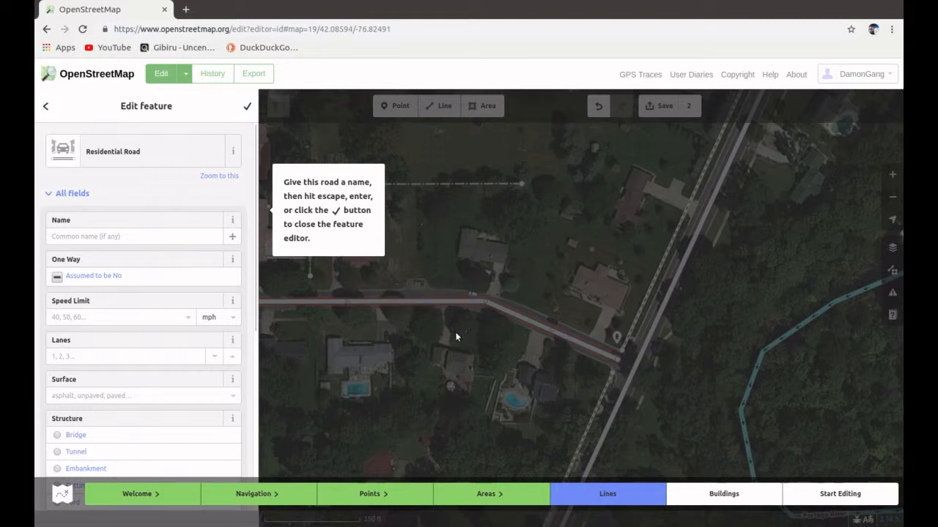
{"action": "left_click", "coordinate": [102, 239]}
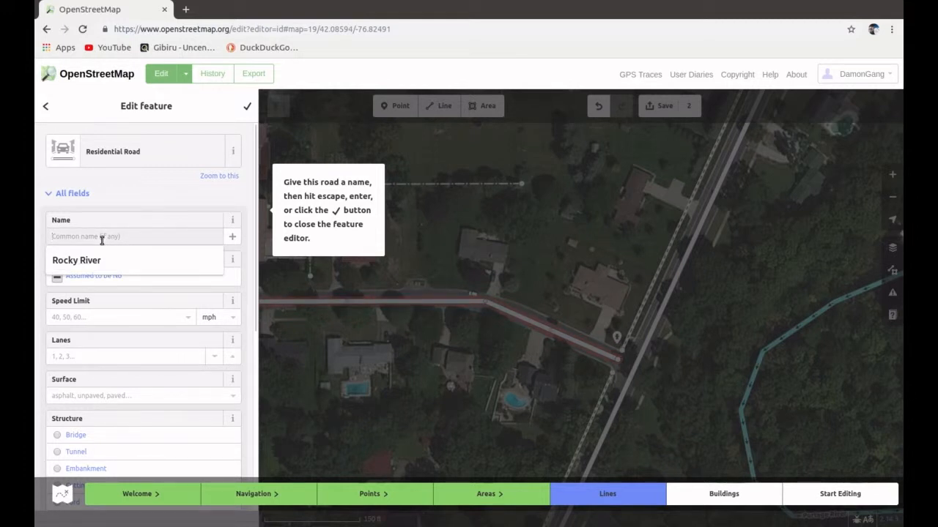
{"action": "type", "text": "Name"}
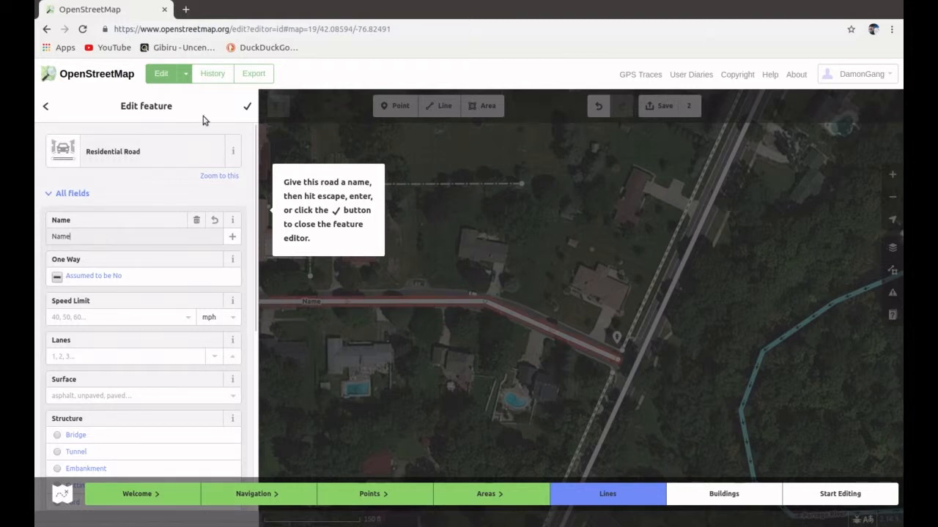
{"action": "left_click", "coordinate": [247, 107]}
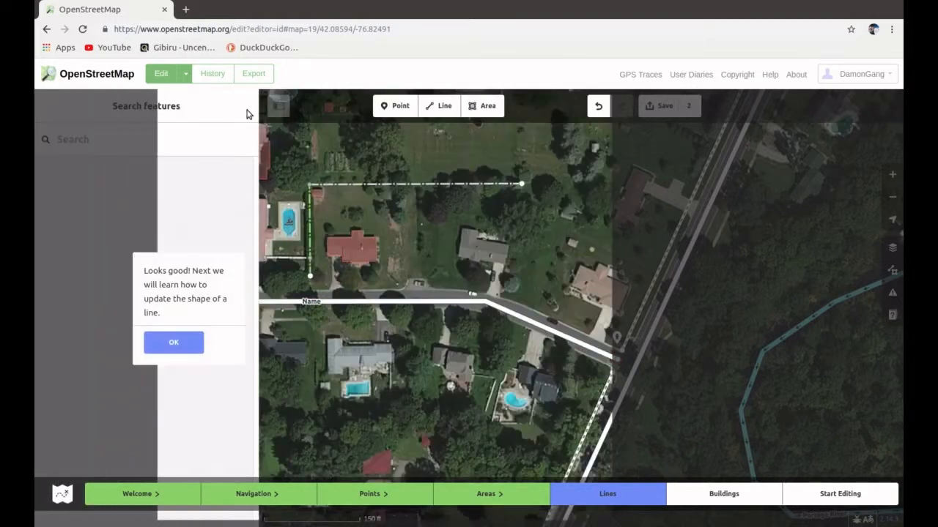
Acknowledge the finished-road message and the introduction to reshaping an existing line
{"action": "left_click", "coordinate": [685, 240]}
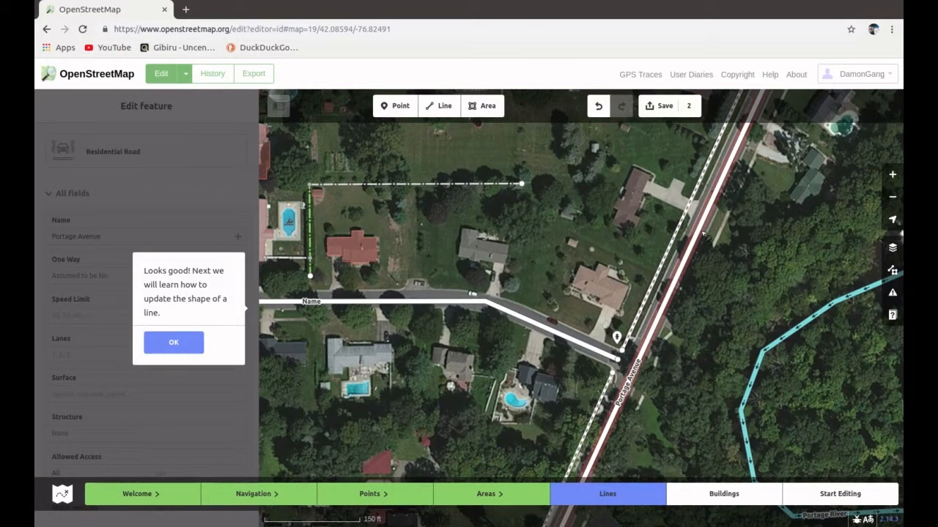
{"action": "left_click", "coordinate": [668, 249]}
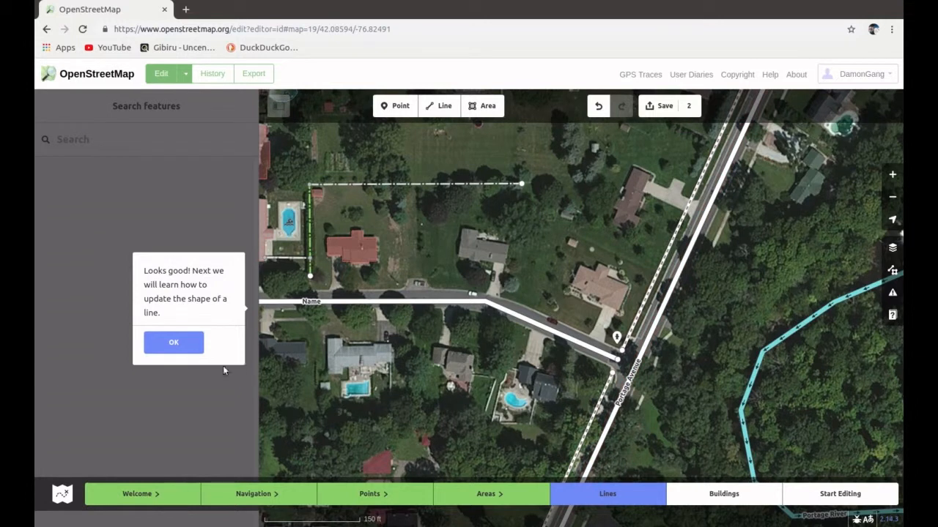
{"action": "left_click", "coordinate": [161, 343]}
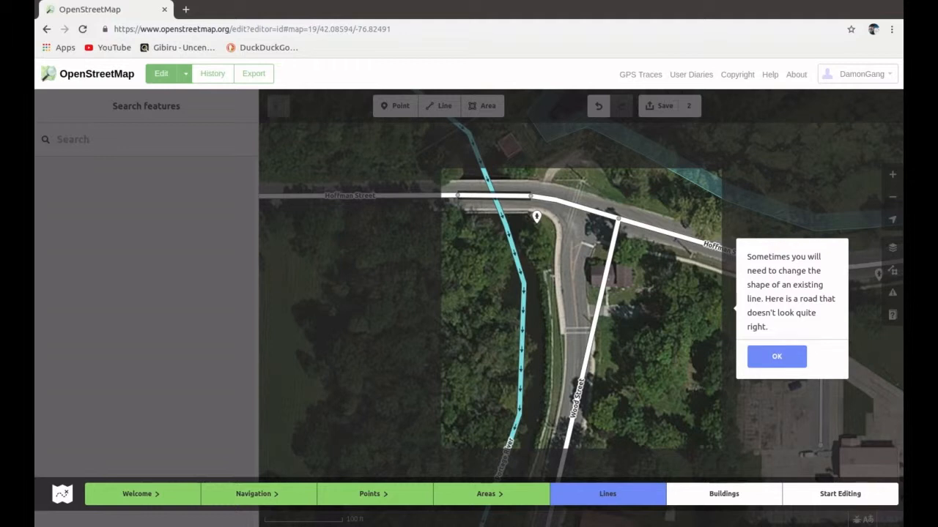
{"action": "left_click", "coordinate": [764, 367]}
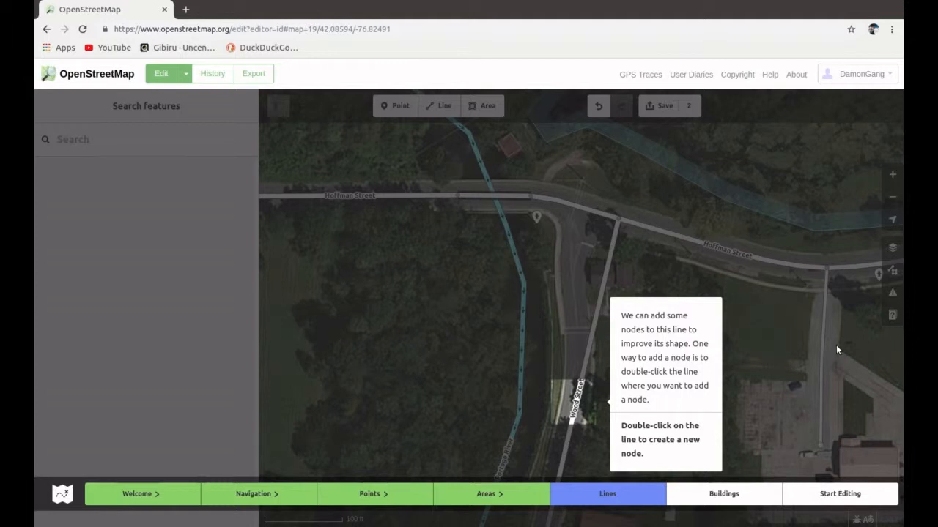
Add a node to the southern part of Wood Street and move its northern endpoint west along Hoffman Street to the real intersection
{"action": "double_click", "coordinate": [578, 407]}
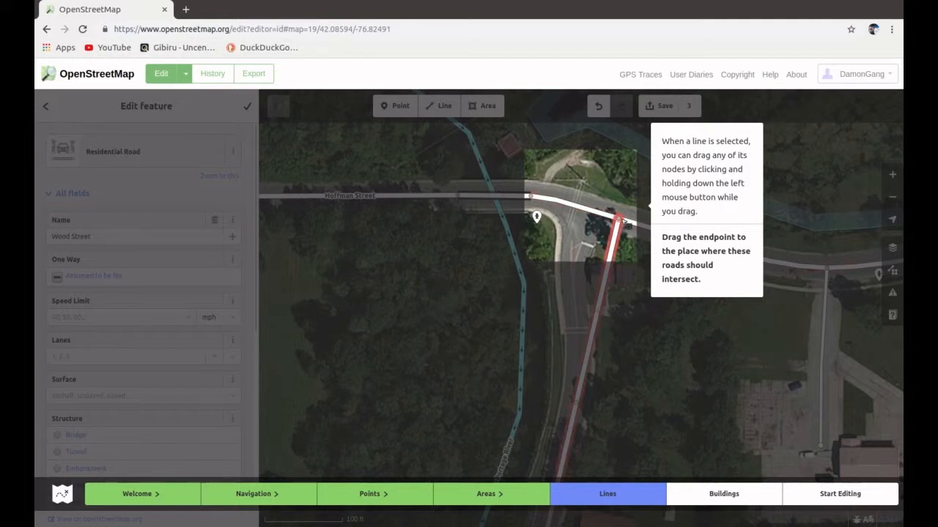
{"action": "left_click_drag", "start_coordinate": [621, 221], "coordinate": [572, 216]}
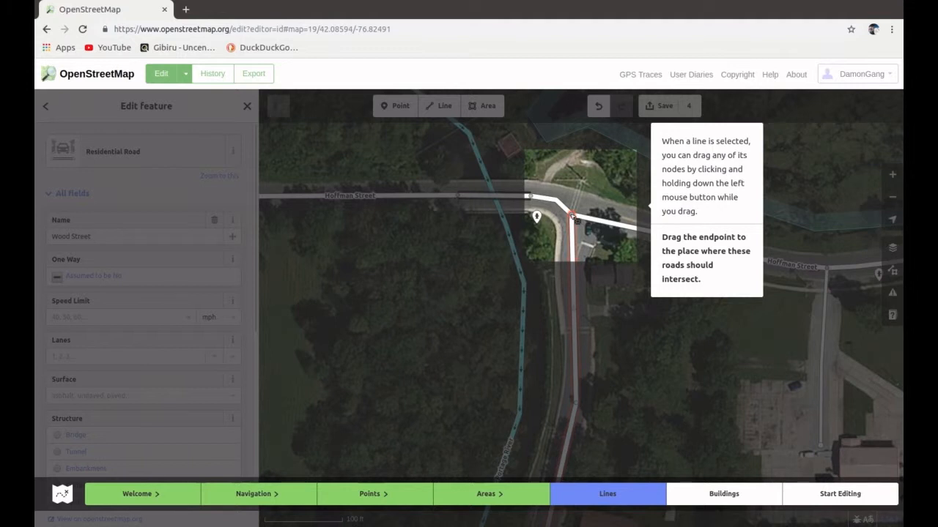
{"action": "left_click_drag", "start_coordinate": [573, 216], "coordinate": [556, 201]}
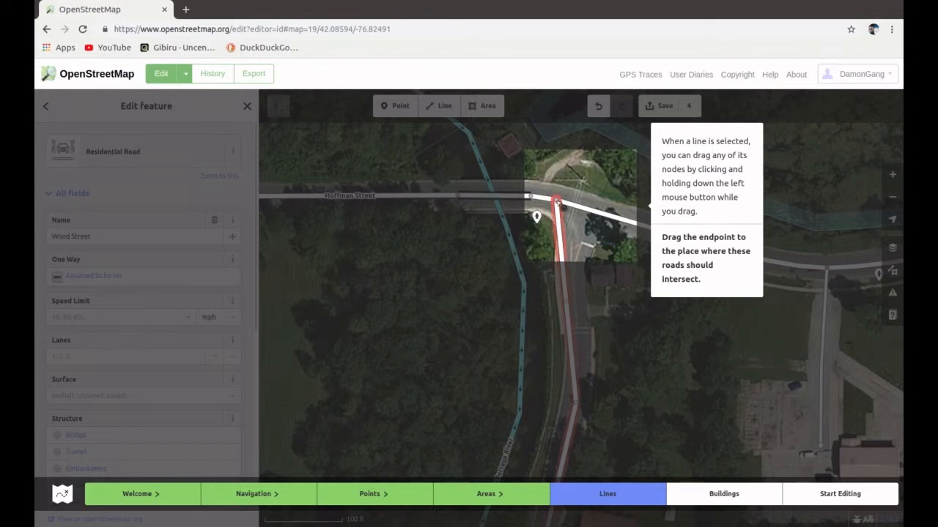
{"action": "left_click_drag", "start_coordinate": [556, 201], "coordinate": [572, 210]}
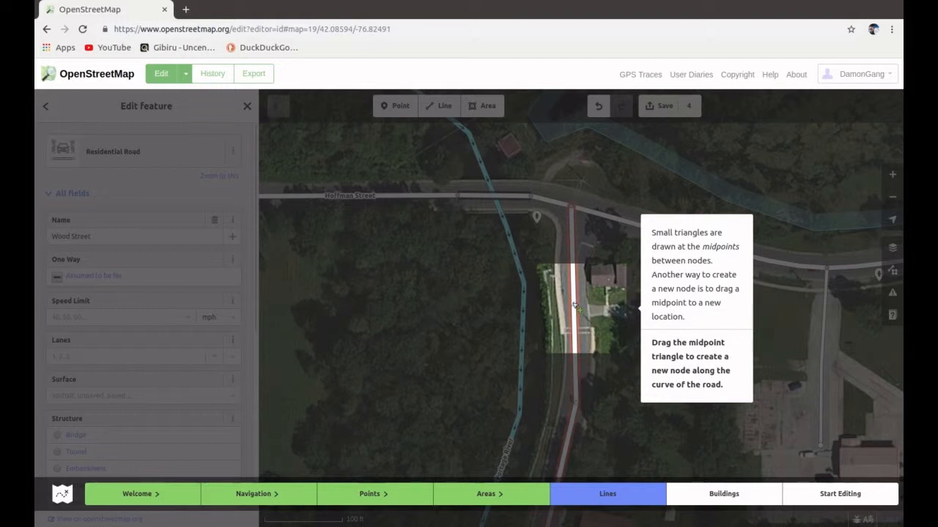
Fit Wood Street to the road's curve using midpoint nodes, shift its Hoffman Street endpoint slightly east, and accept the shape
{"action": "left_click_drag", "start_coordinate": [575, 306], "coordinate": [570, 285]}
{"action": "left_click_drag", "start_coordinate": [568, 278], "coordinate": [566, 275]}
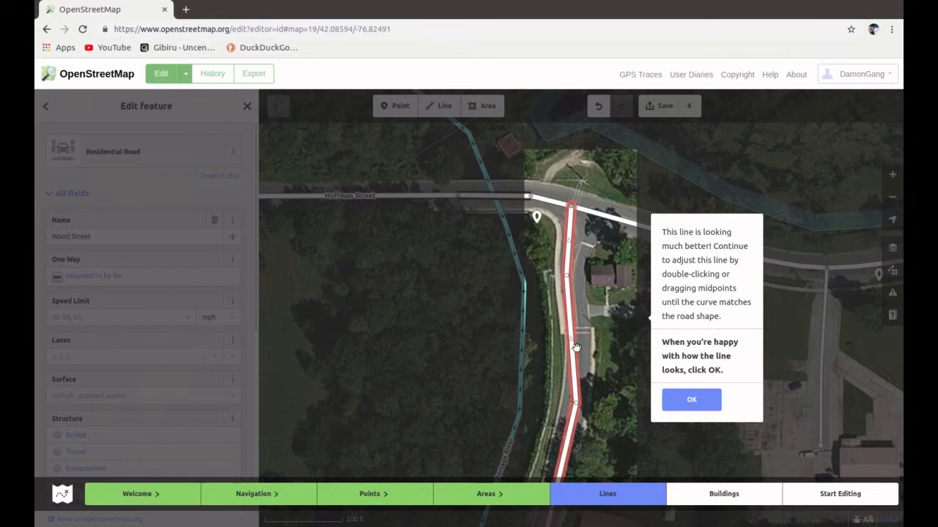
{"action": "left_click_drag", "start_coordinate": [575, 340], "coordinate": [581, 364]}
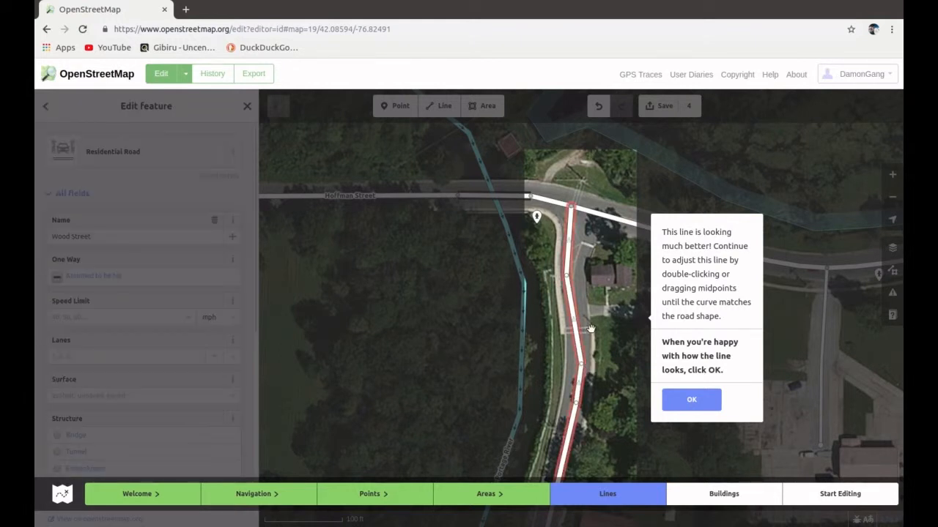
{"action": "left_click_drag", "start_coordinate": [572, 279], "coordinate": [569, 272]}
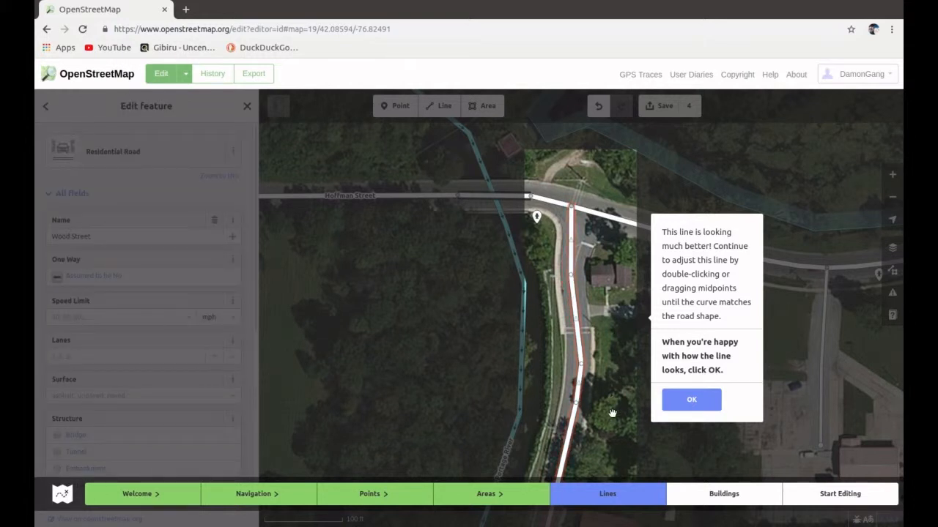
{"action": "left_click_drag", "start_coordinate": [611, 413], "coordinate": [590, 408]}
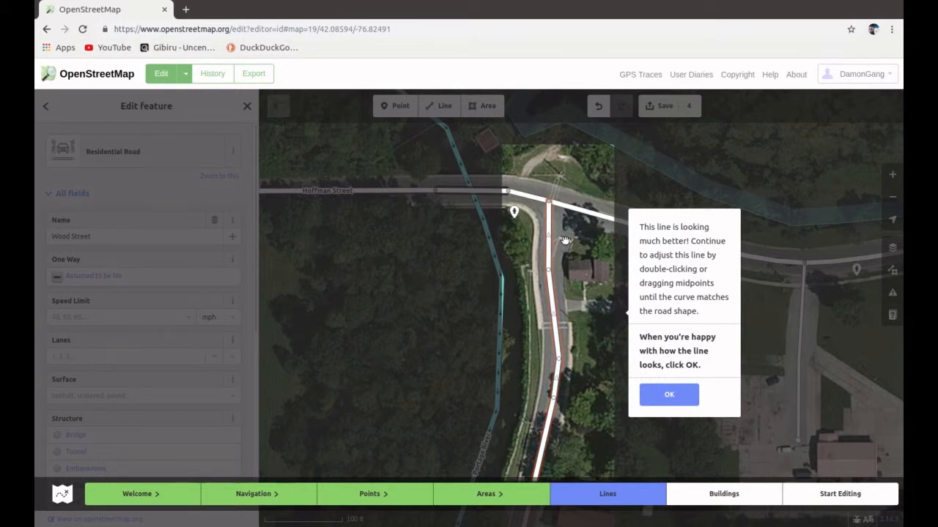
{"action": "mouse_move", "coordinate": [549, 201]}
{"action": "left_mouse_down"}
{"action": "mouse_move", "coordinate": [582, 225]}
{"action": "mouse_move", "coordinate": [559, 207]}
{"action": "left_mouse_up"}
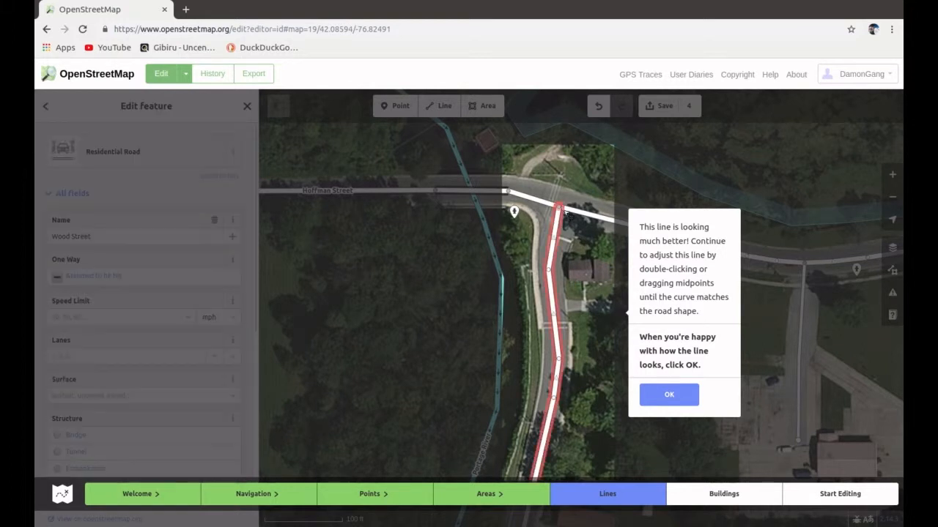
{"action": "left_click", "coordinate": [669, 395]}
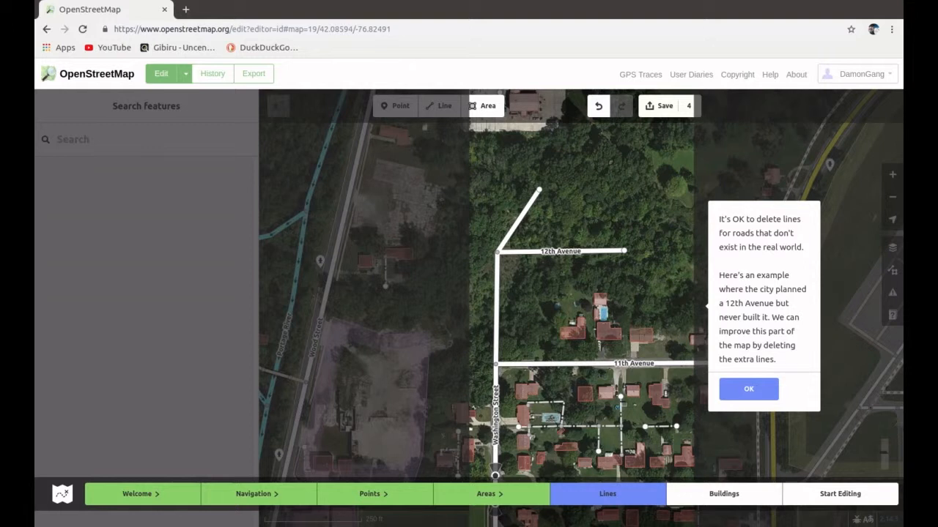
Acknowledge the message about deleting unbuilt roads and split Washington Street at its 11th Avenue intersection
{"action": "left_click", "coordinate": [745, 396]}
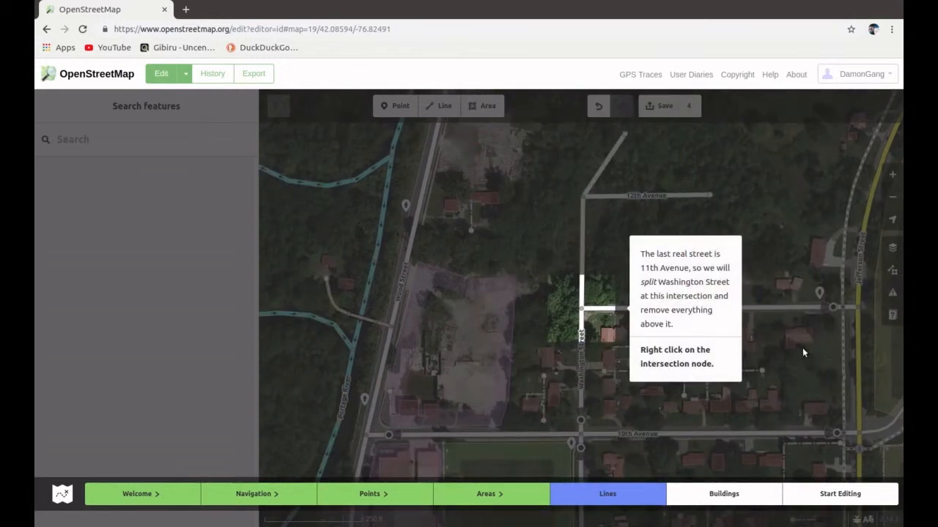
{"action": "left_click", "coordinate": [608, 334]}
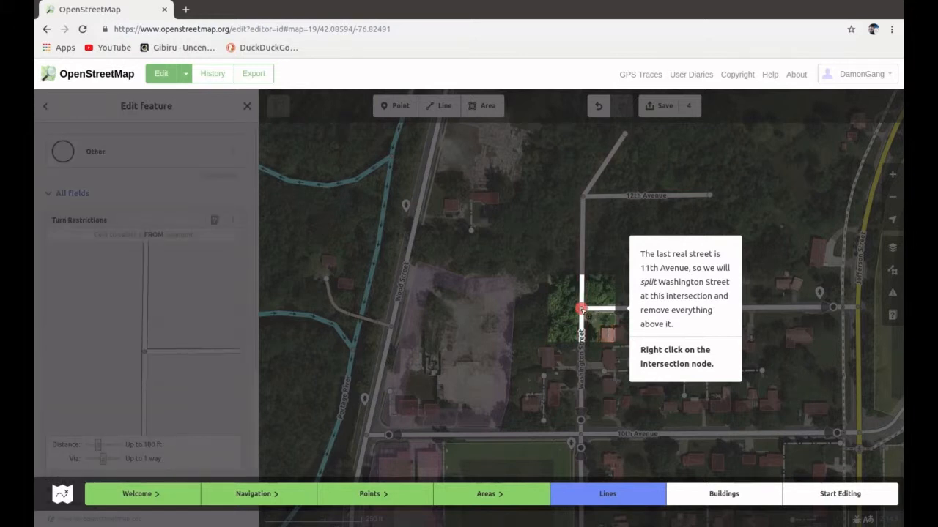
{"action": "right_click", "coordinate": [581, 310]}
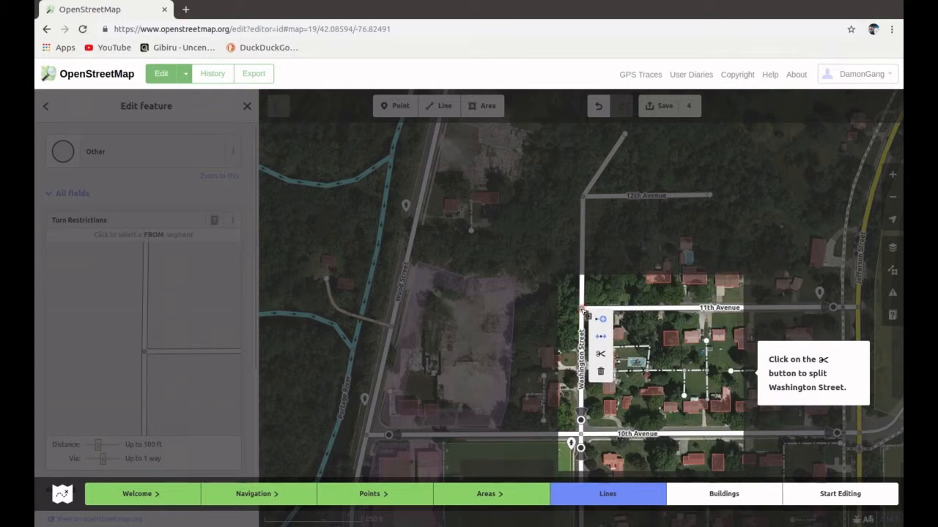
{"action": "left_click", "coordinate": [601, 356]}
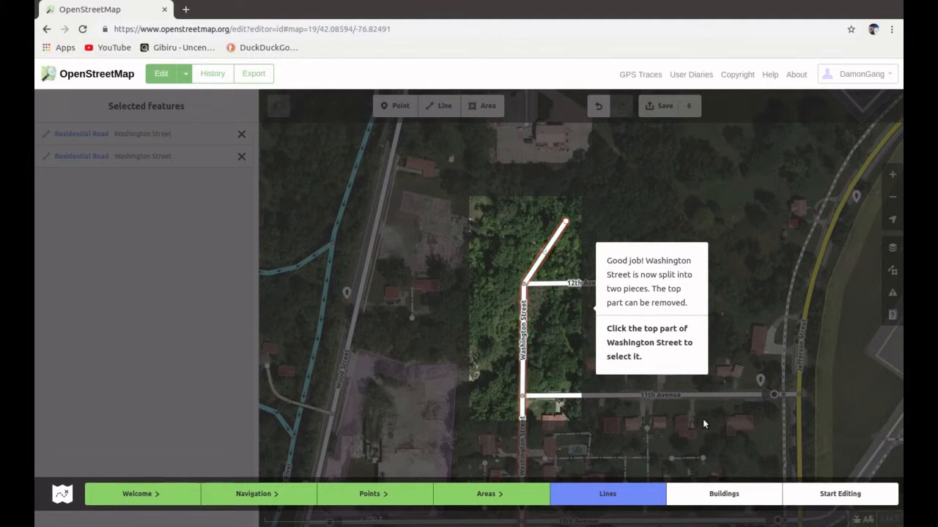
Delete the northern part of Washington Street together with 12th Avenue
{"action": "left_click", "coordinate": [525, 316]}
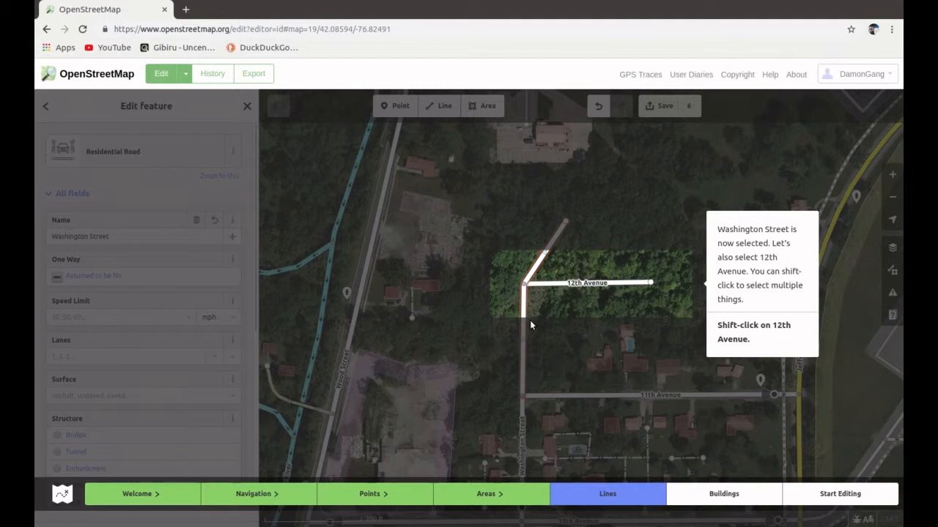
{"action": "left_click", "coordinate": [631, 286], "text": "shift"}
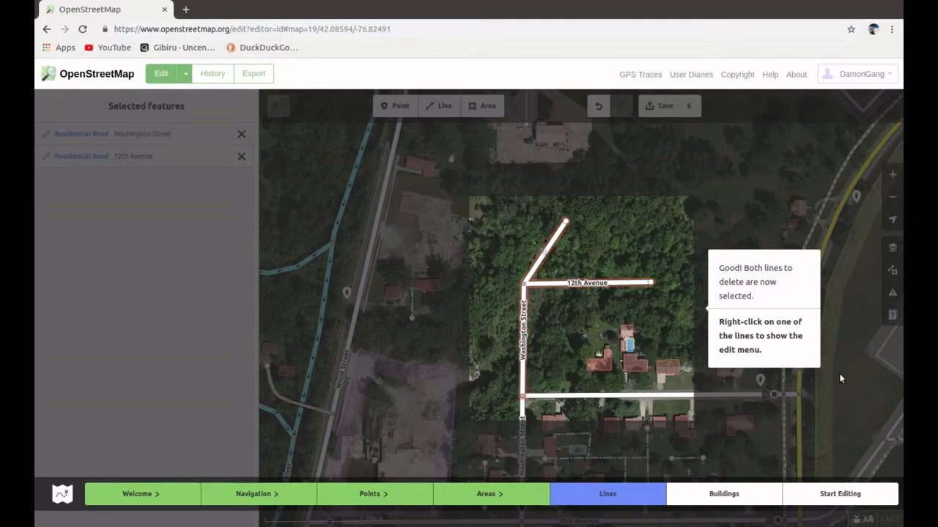
{"action": "right_click", "coordinate": [539, 290]}
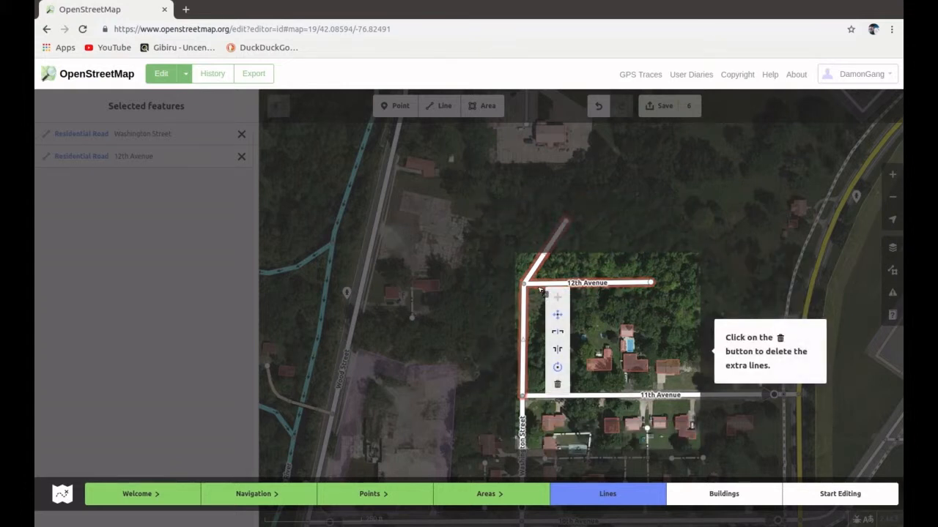
{"action": "left_click", "coordinate": [558, 386]}
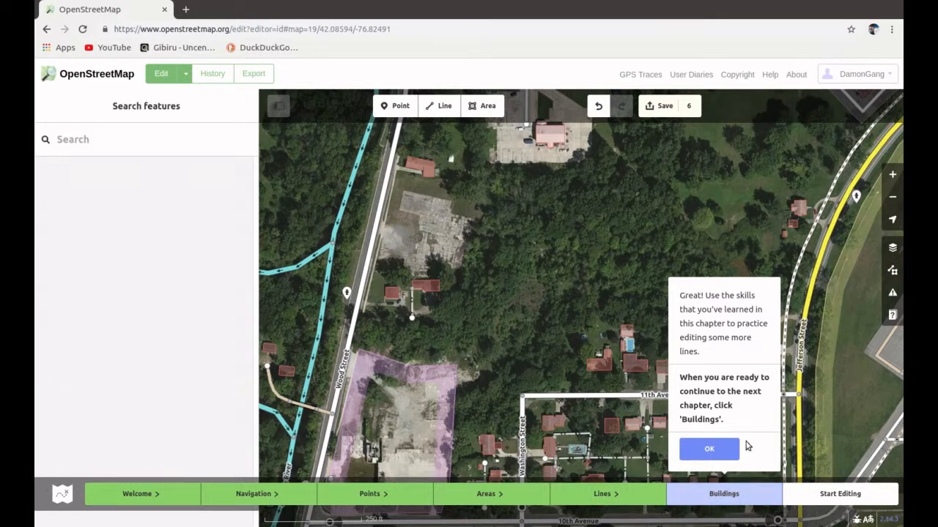
Acknowledge the end of the Lines chapter and start the Buildings chapter
{"action": "left_click", "coordinate": [709, 448]}
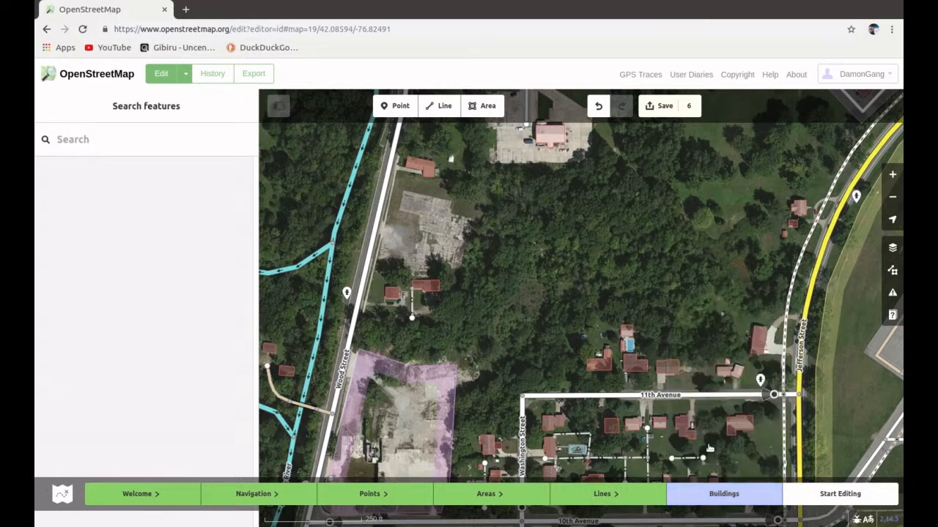
{"action": "left_click", "coordinate": [738, 495]}
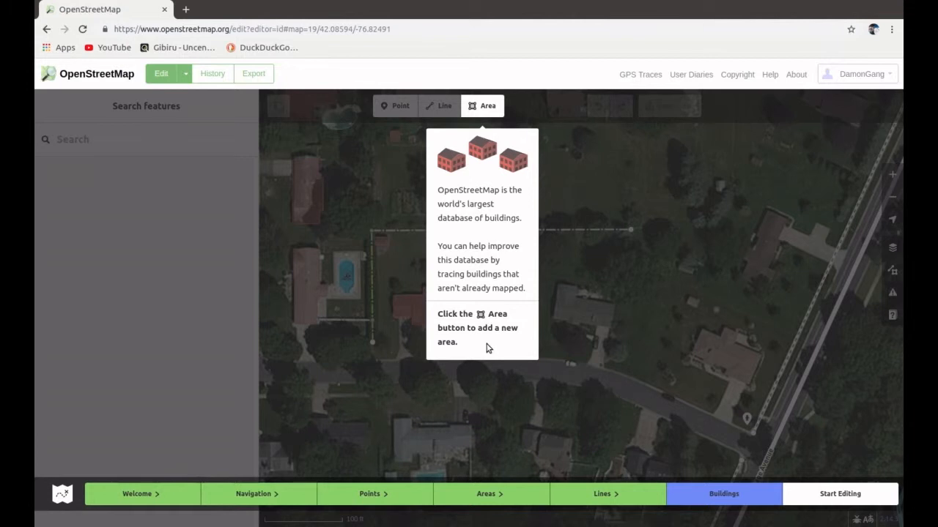
Try to trace the unmapped house as a new area, from its southwest corner around the north side to the southeast corner
{"action": "left_click", "coordinate": [482, 107]}
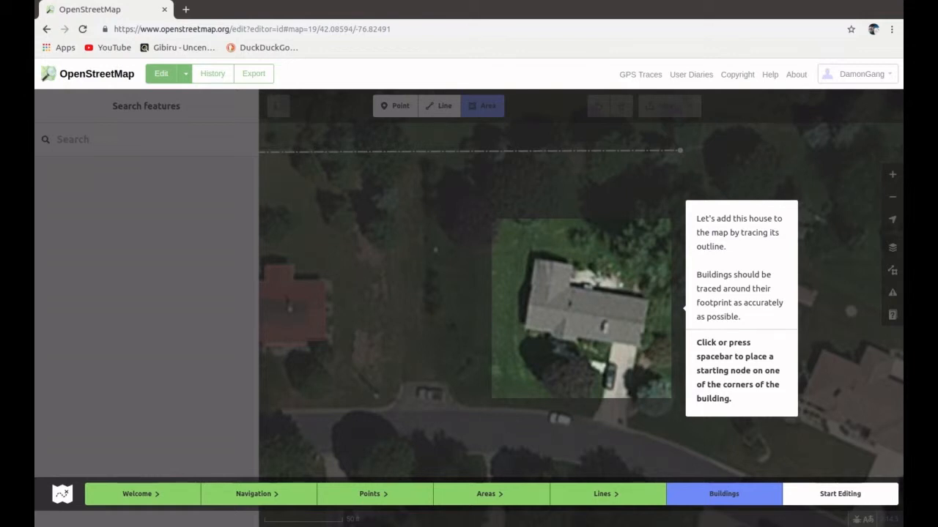
{"action": "left_click", "coordinate": [523, 328]}
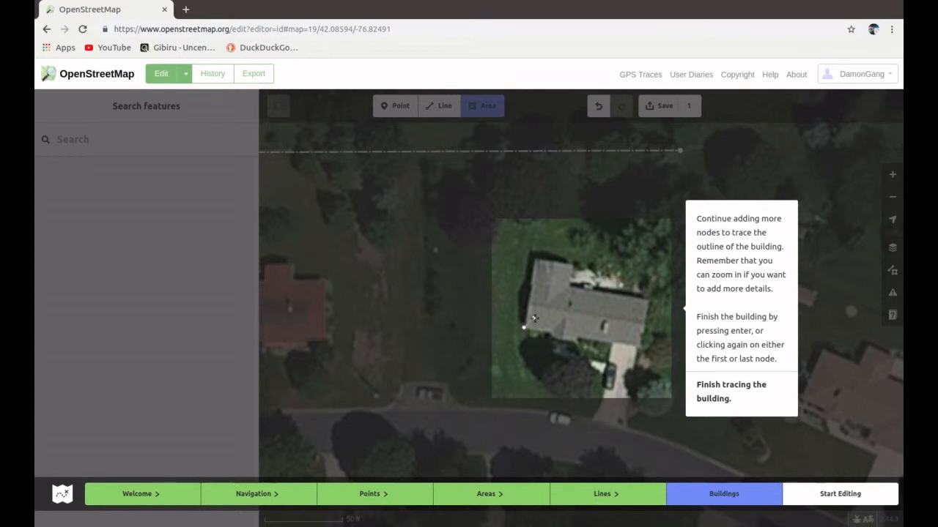
{"action": "scroll", "coordinate": [559, 317], "scroll_direction": "up", "scroll_amount": 2}
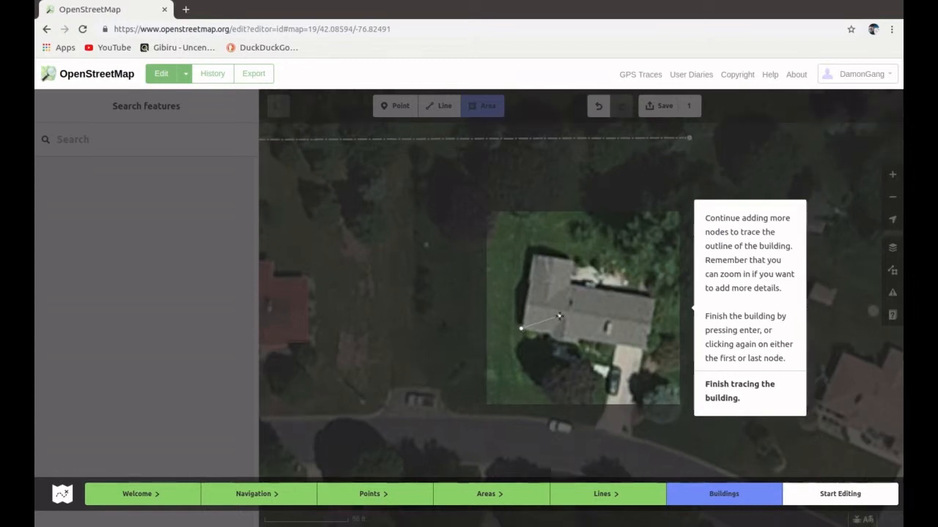
{"action": "scroll", "coordinate": [559, 317], "scroll_direction": "up", "scroll_amount": 1}
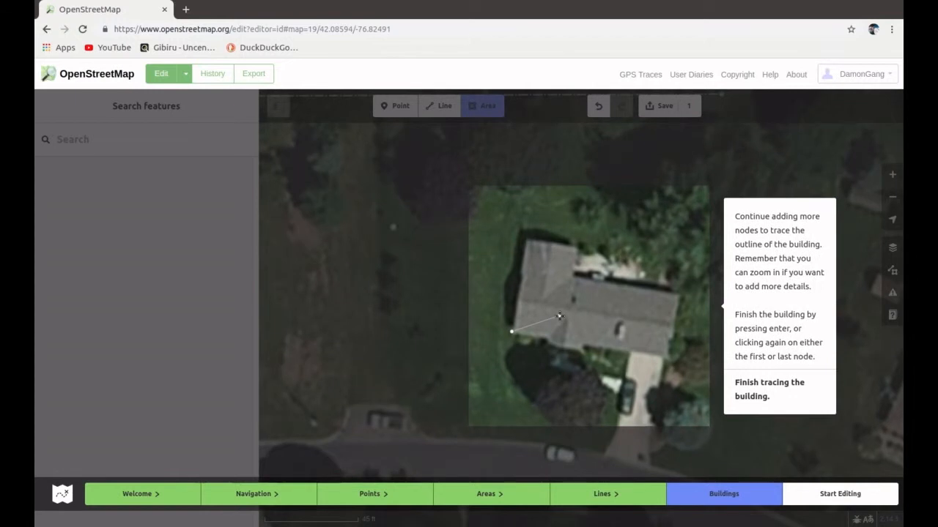
{"action": "scroll", "coordinate": [559, 317], "scroll_direction": "up", "scroll_amount": 1}
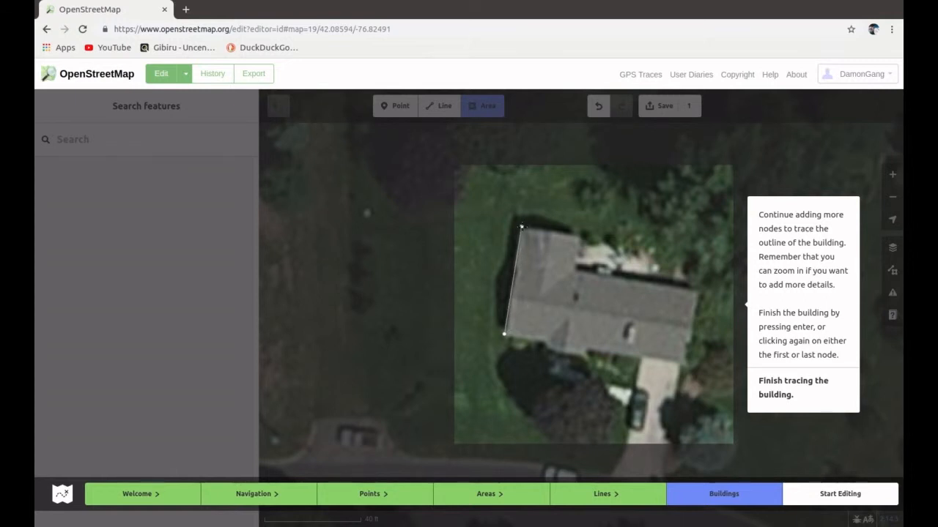
{"action": "left_click", "coordinate": [521, 227]}
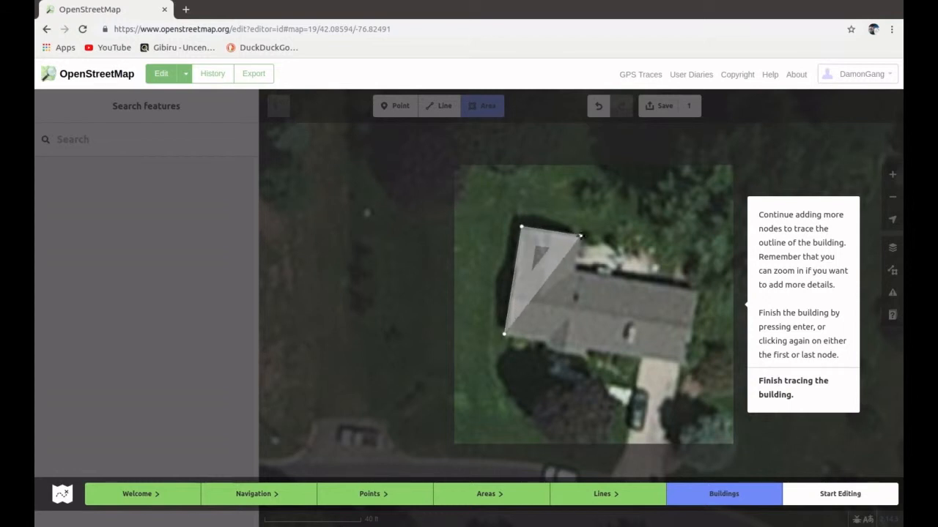
{"action": "left_click", "coordinate": [580, 235]}
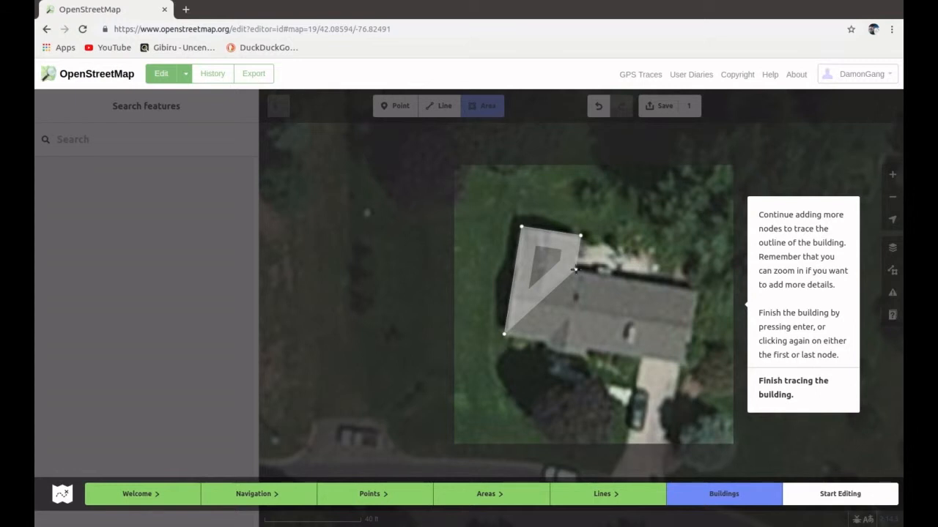
{"action": "left_click", "coordinate": [575, 270]}
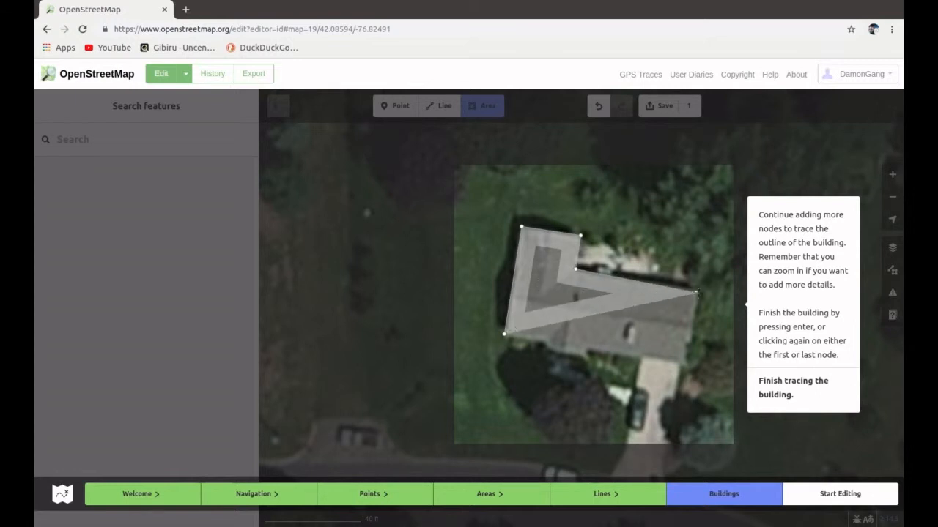
{"action": "left_click", "coordinate": [693, 290]}
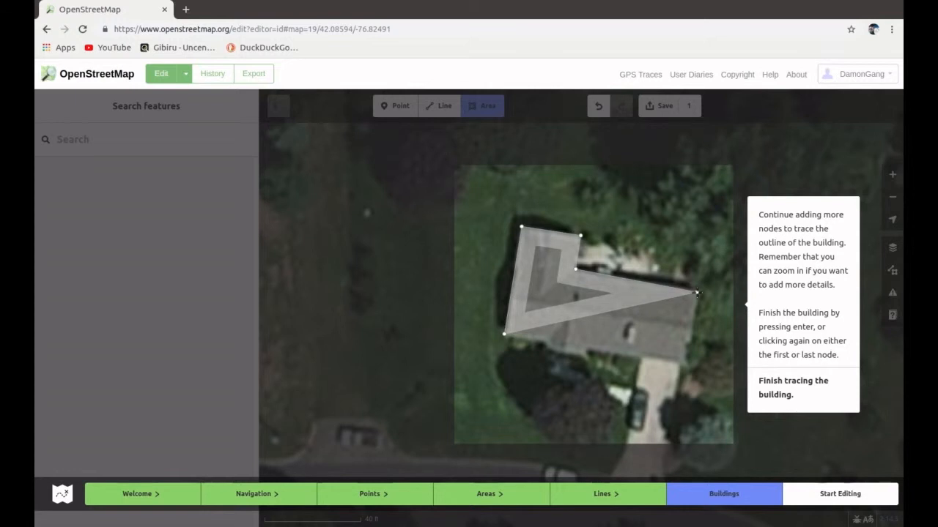
{"action": "left_click", "coordinate": [683, 364]}
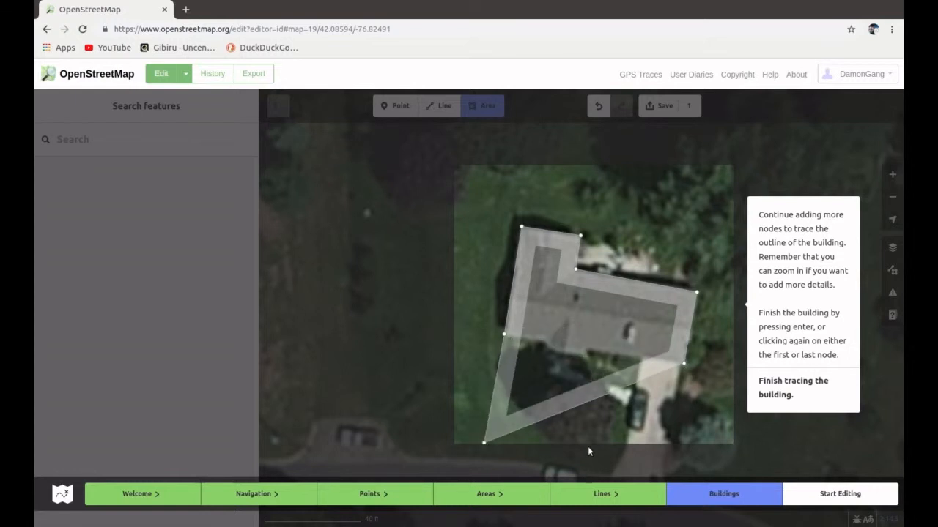
Try to complete the house outline along the bumped-out south wall, and acknowledge the walkthrough's feedback
{"action": "scroll", "coordinate": [591, 432], "scroll_direction": "up", "scroll_amount": 1}
{"action": "scroll", "coordinate": [590, 431], "scroll_direction": "up", "scroll_amount": 1}
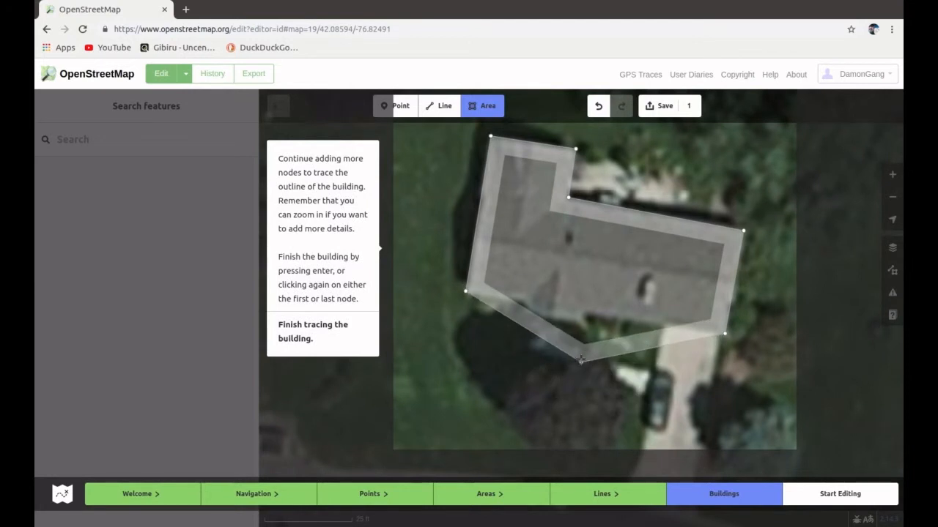
{"action": "left_click", "coordinate": [586, 313]}
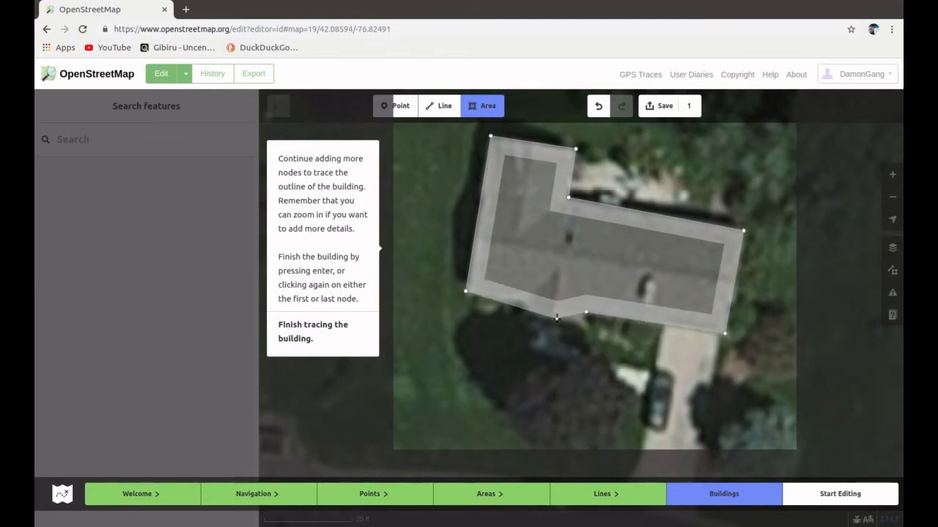
{"action": "left_click", "coordinate": [555, 317]}
{"action": "left_click", "coordinate": [533, 314]}
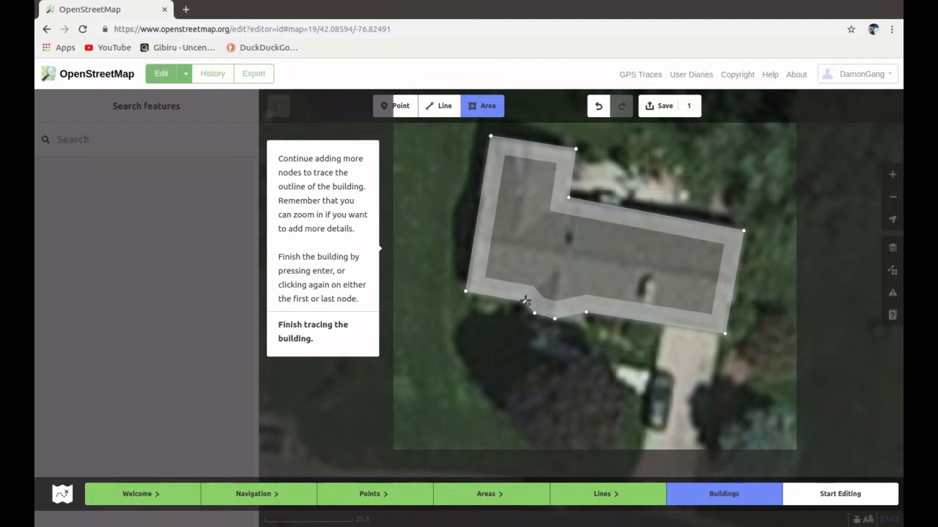
{"action": "scroll", "coordinate": [526, 301], "scroll_direction": "up", "scroll_amount": 2}
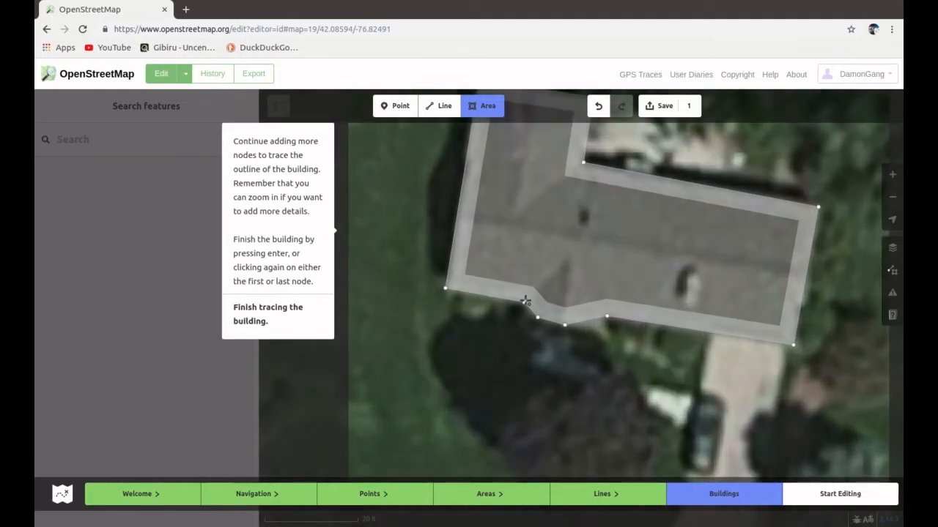
{"action": "left_click", "coordinate": [524, 304]}
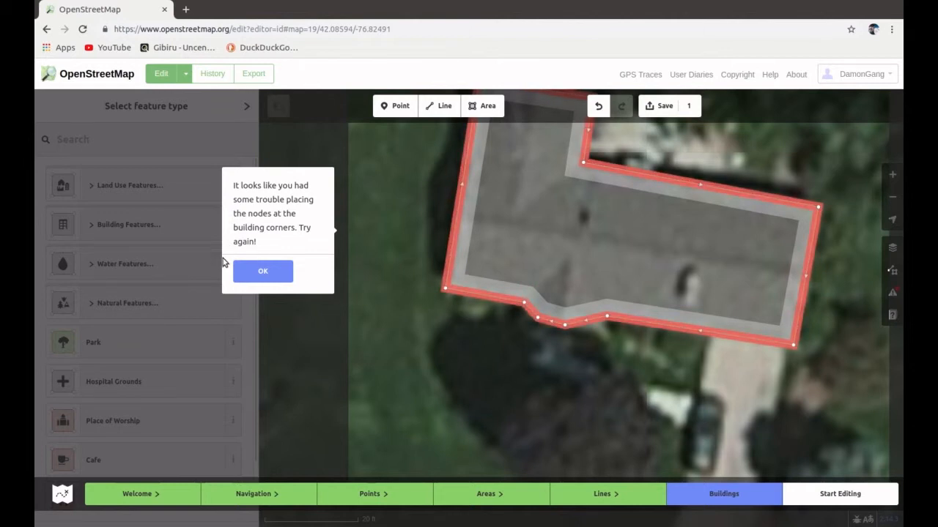
{"action": "left_click", "coordinate": [263, 271]}
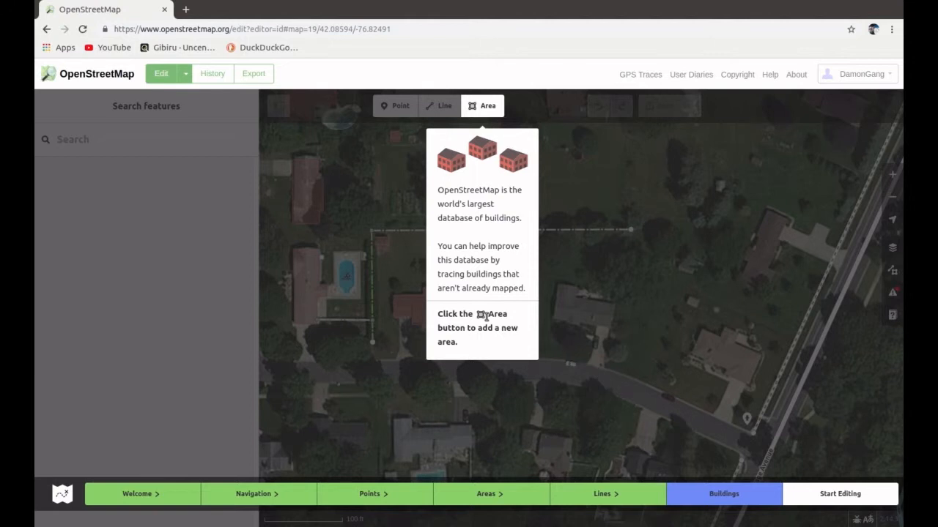
Start a new area for the house and trace its west wing from the southwest corner to the inner corner on the north side
{"action": "left_click", "coordinate": [487, 107]}
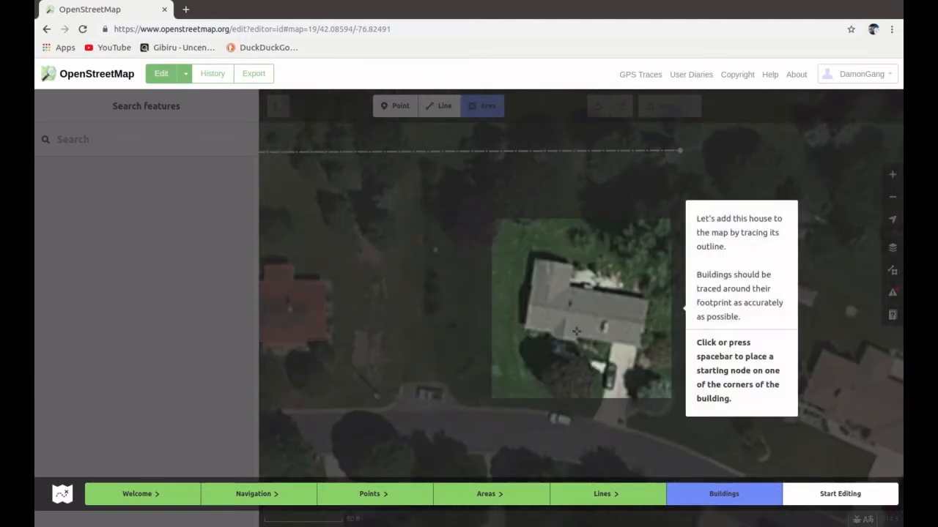
{"action": "scroll", "coordinate": [576, 331], "scroll_direction": "up", "scroll_amount": 1}
{"action": "scroll", "coordinate": [576, 332], "scroll_direction": "up", "scroll_amount": 4}
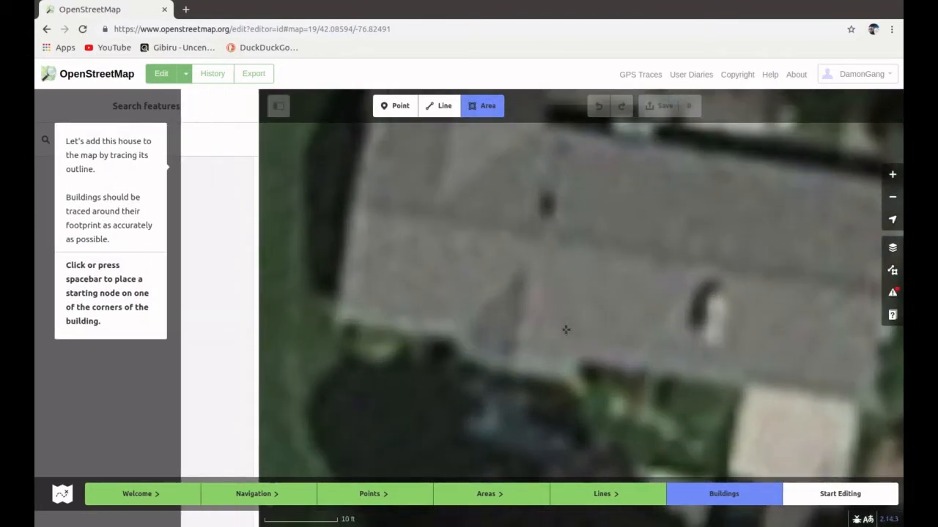
{"action": "left_click", "coordinate": [337, 317]}
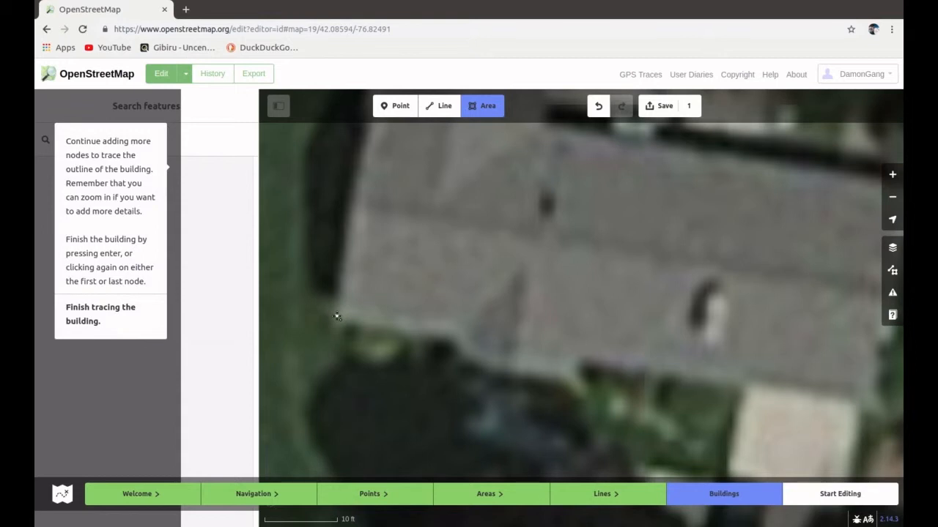
{"action": "scroll", "coordinate": [472, 287], "scroll_direction": "down", "scroll_amount": 2}
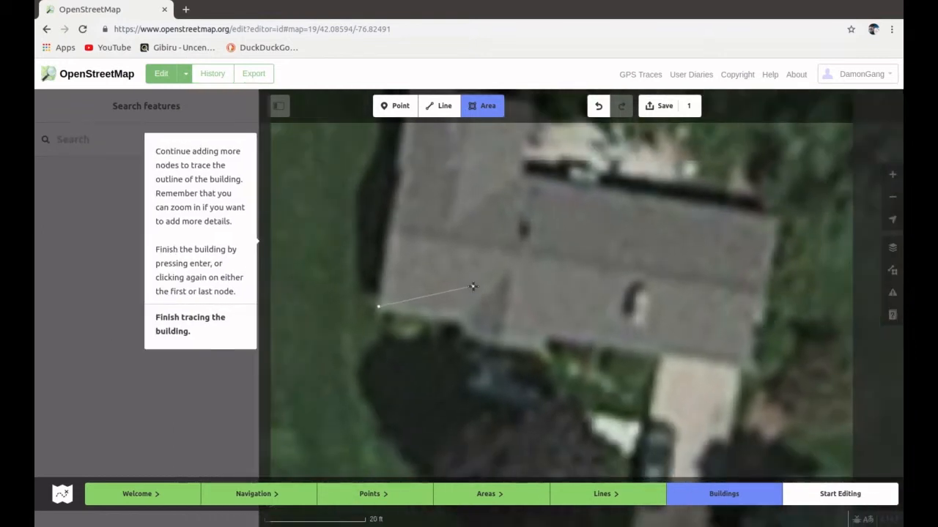
{"action": "scroll", "coordinate": [472, 286], "scroll_direction": "down", "scroll_amount": 3}
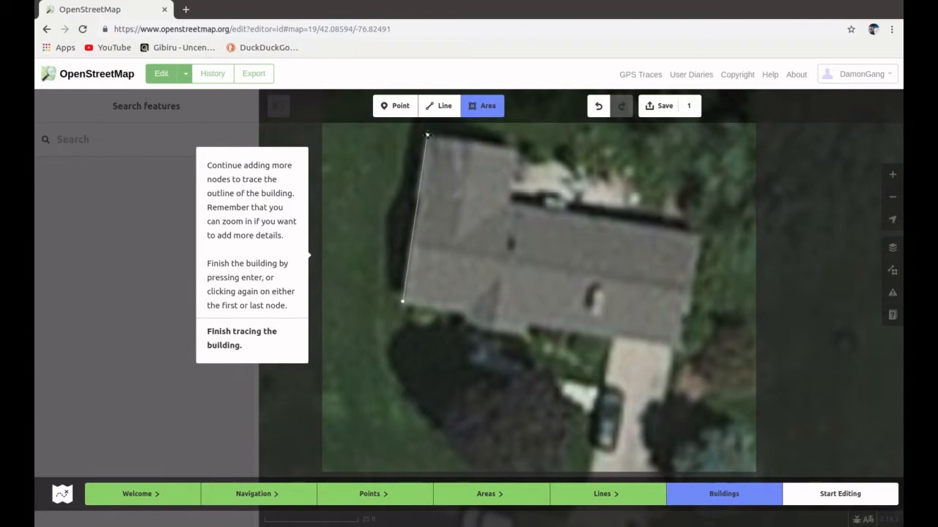
{"action": "left_click", "coordinate": [428, 135]}
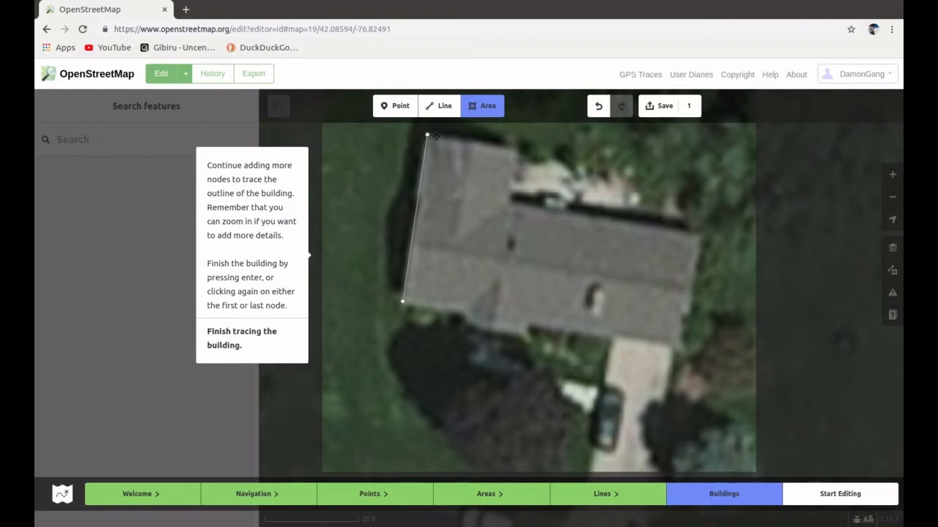
{"action": "left_click", "coordinate": [517, 150]}
{"action": "scroll", "coordinate": [520, 236], "scroll_direction": "up", "scroll_amount": 2}
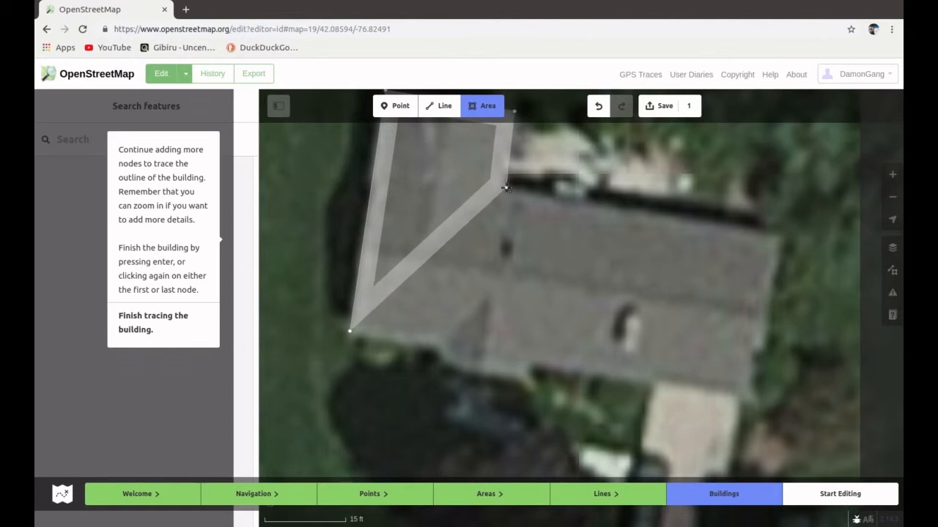
{"action": "left_click", "coordinate": [505, 187]}
Try to extend the house outline along the north wall to the northeast corner and down to the southeast corner
{"action": "scroll", "coordinate": [613, 242], "scroll_direction": "up", "scroll_amount": 1}
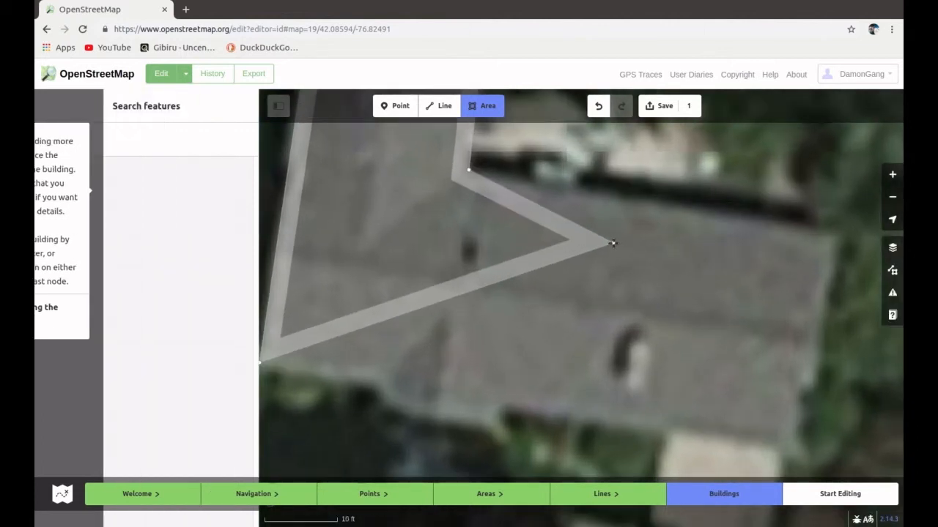
{"action": "scroll", "coordinate": [602, 244], "scroll_direction": "down", "scroll_amount": 1}
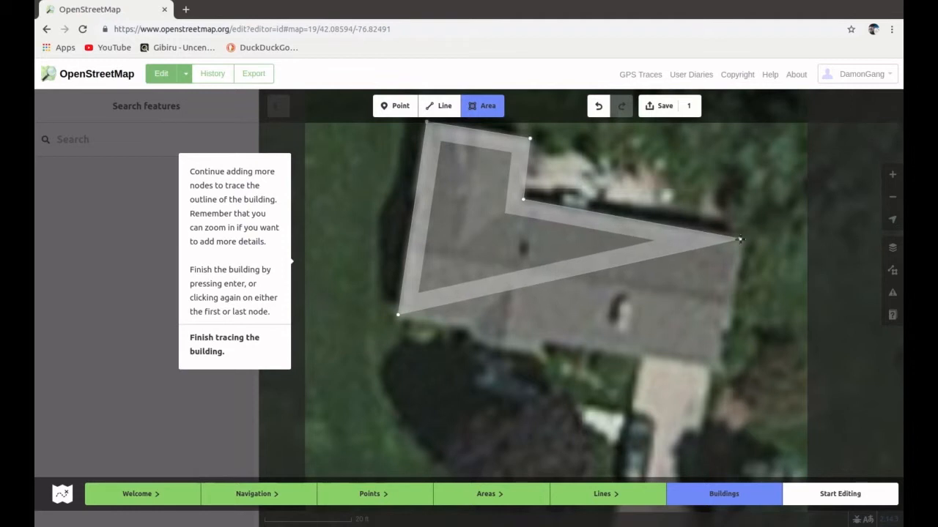
{"action": "left_click", "coordinate": [741, 240]}
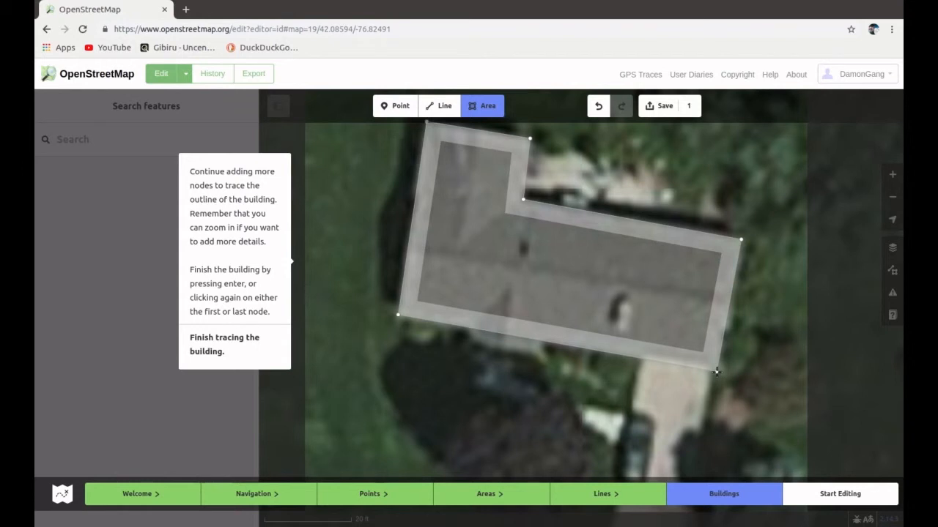
{"action": "left_click", "coordinate": [716, 372]}
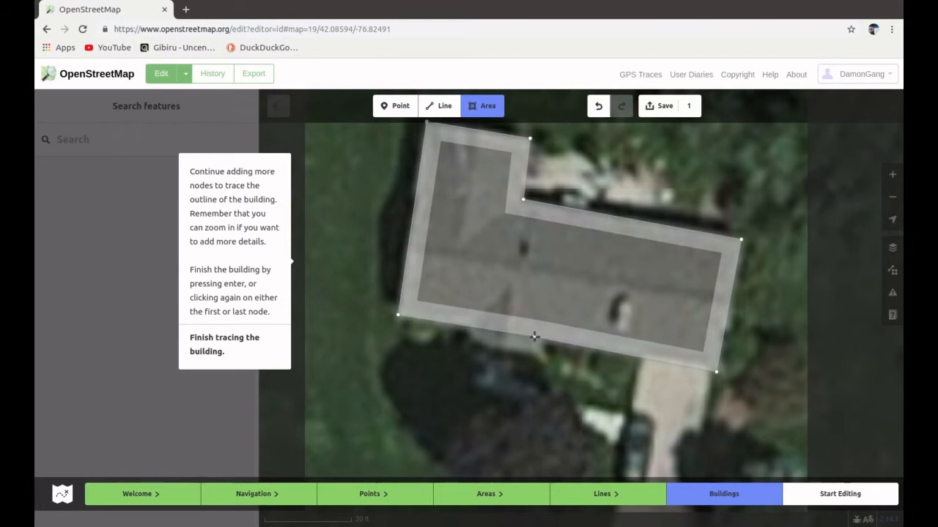
Try to trace the small bump-out in the south wall and close the house outline at the southwest corner
{"action": "left_click", "coordinate": [534, 337]}
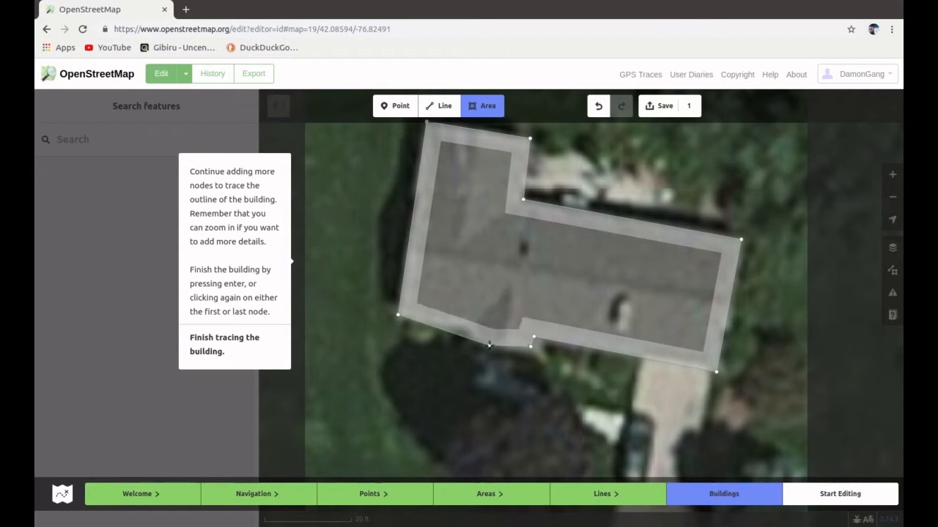
{"action": "left_click", "coordinate": [489, 344]}
{"action": "left_click", "coordinate": [476, 342]}
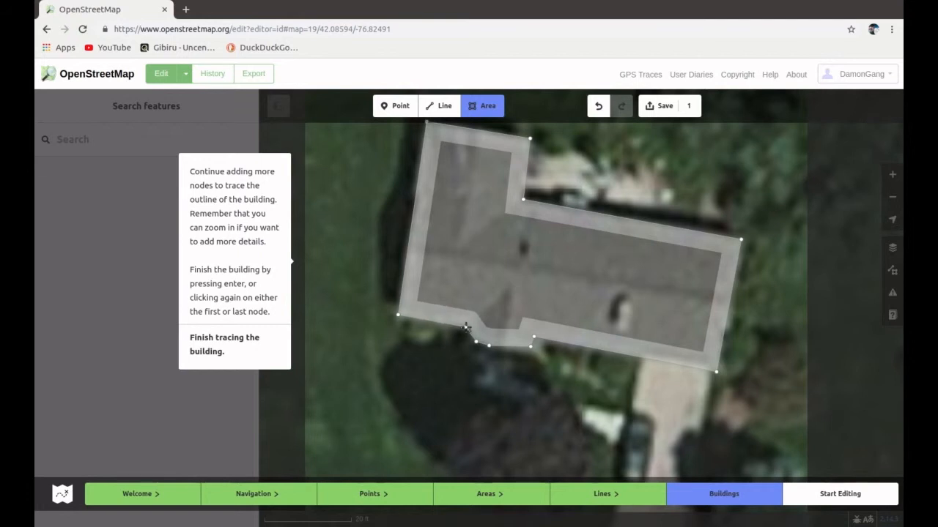
{"action": "left_click", "coordinate": [466, 327]}
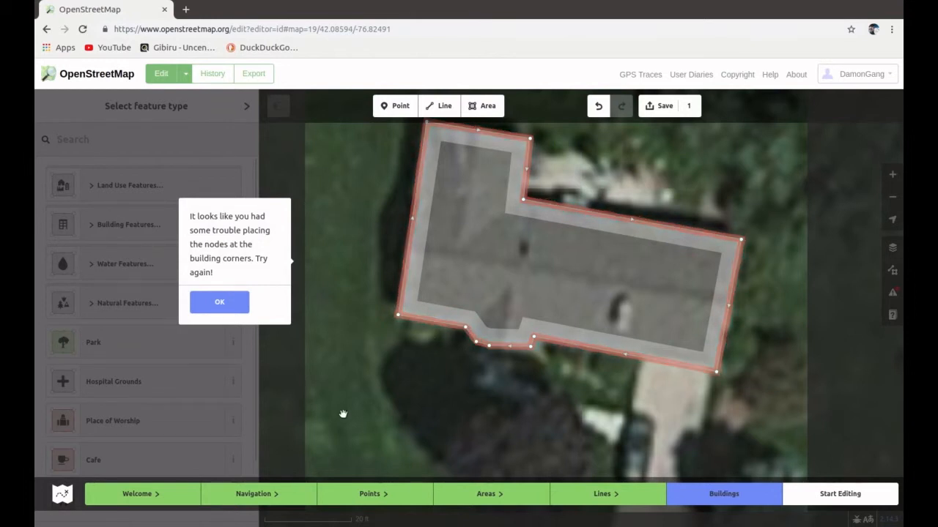
Examine how the traced nodes line up with the house's corners, and acknowledge the walkthrough's feedback to restart the tracing exercise
{"action": "scroll", "coordinate": [459, 415], "scroll_direction": "up", "scroll_amount": 3}
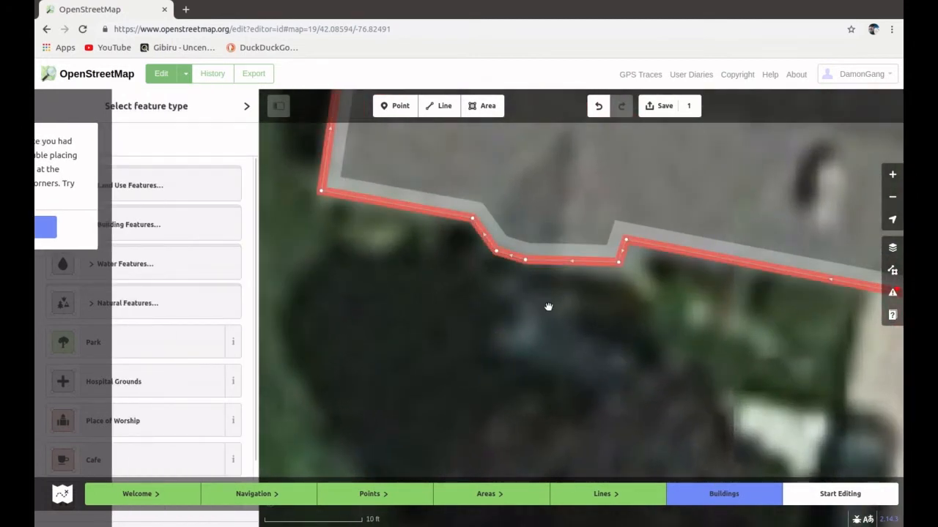
{"action": "left_click_drag", "start_coordinate": [549, 310], "coordinate": [638, 381]}
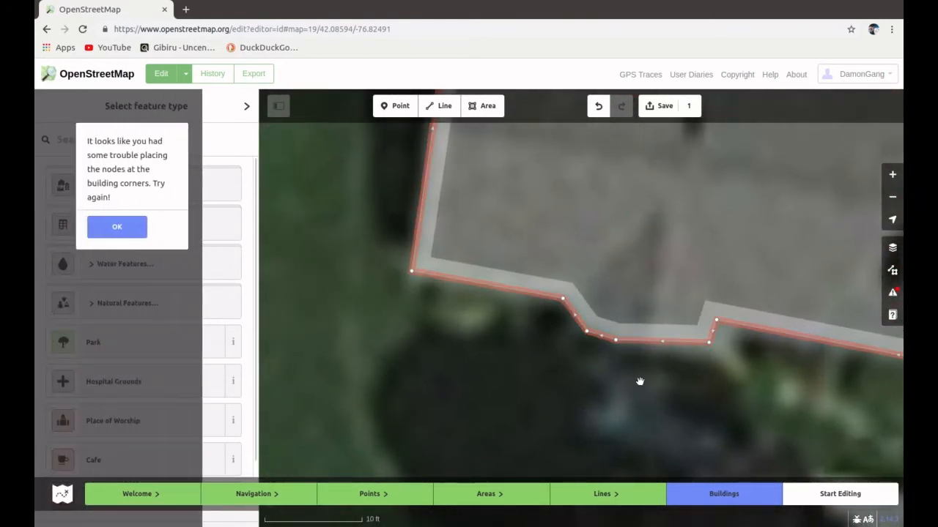
{"action": "left_click_drag", "start_coordinate": [320, 154], "coordinate": [319, 371]}
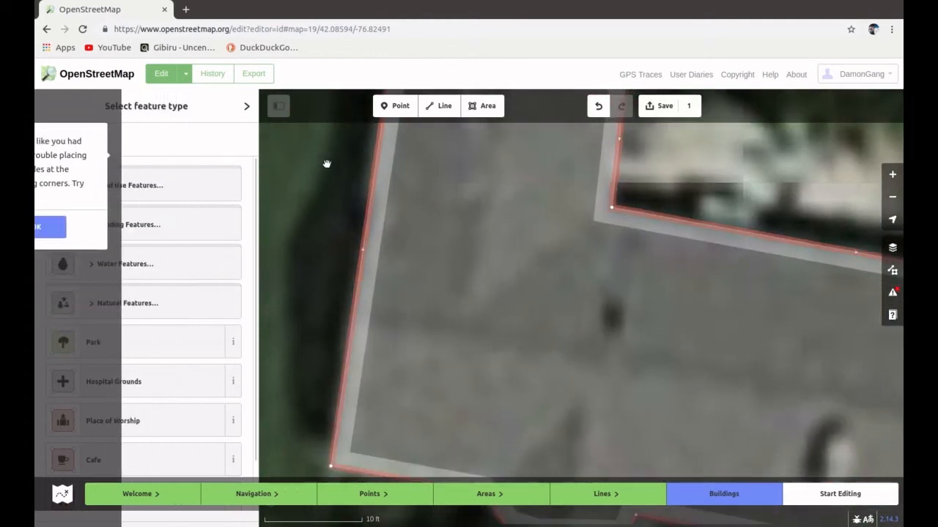
{"action": "left_click_drag", "start_coordinate": [326, 163], "coordinate": [392, 151]}
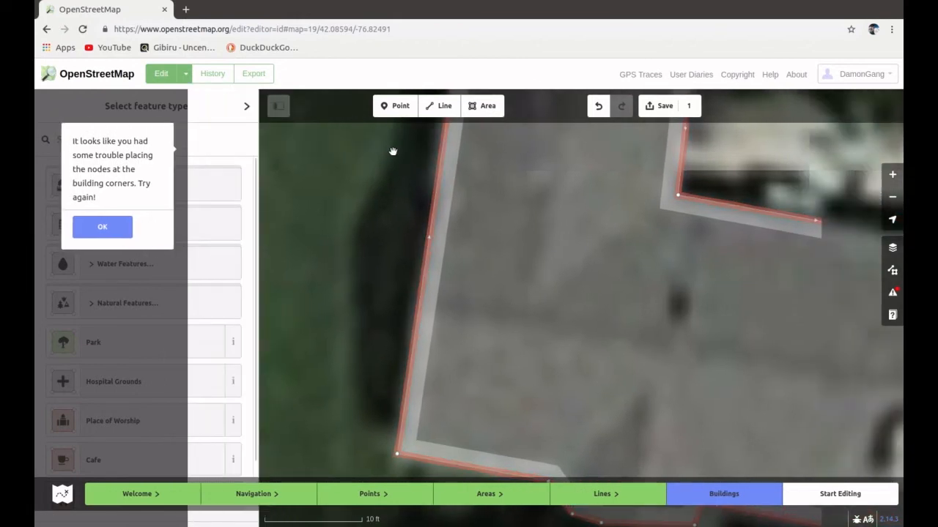
{"action": "left_click_drag", "start_coordinate": [385, 264], "coordinate": [324, 218]}
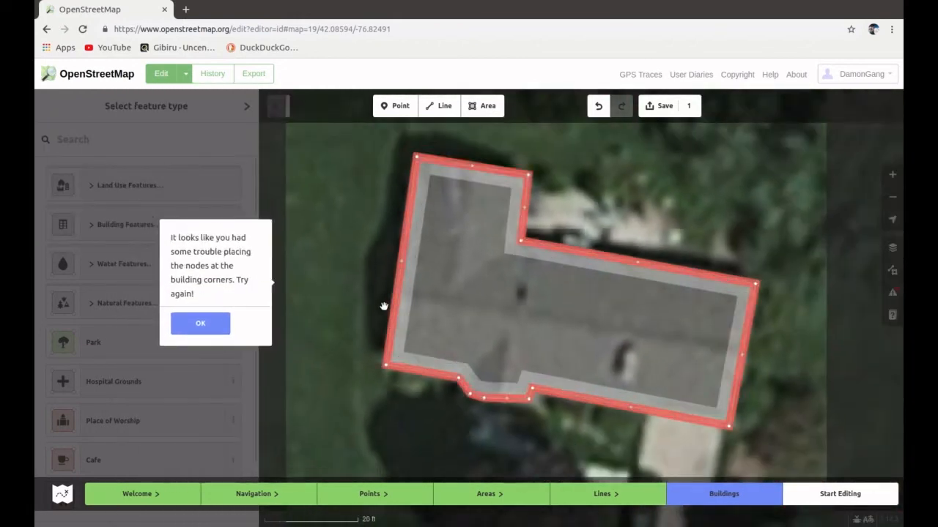
{"action": "left_click_drag", "start_coordinate": [765, 320], "coordinate": [746, 325]}
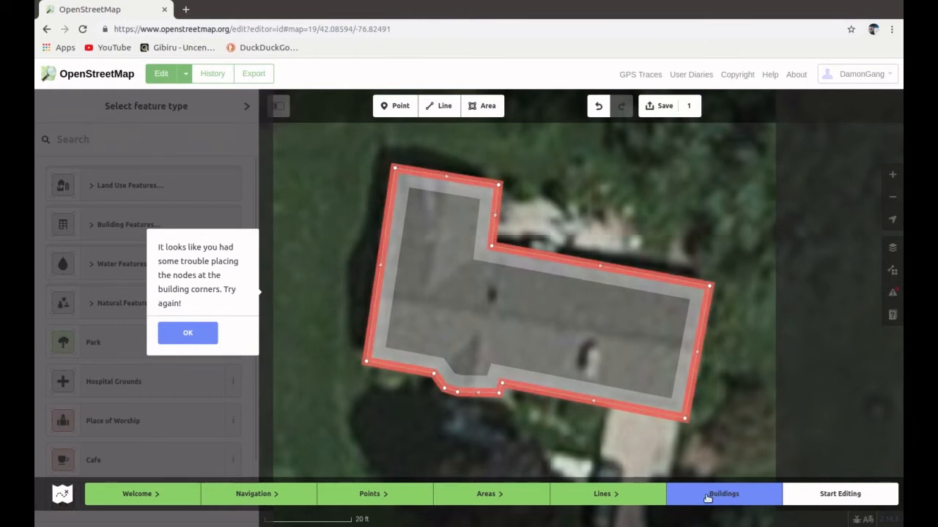
{"action": "left_click", "coordinate": [197, 340]}
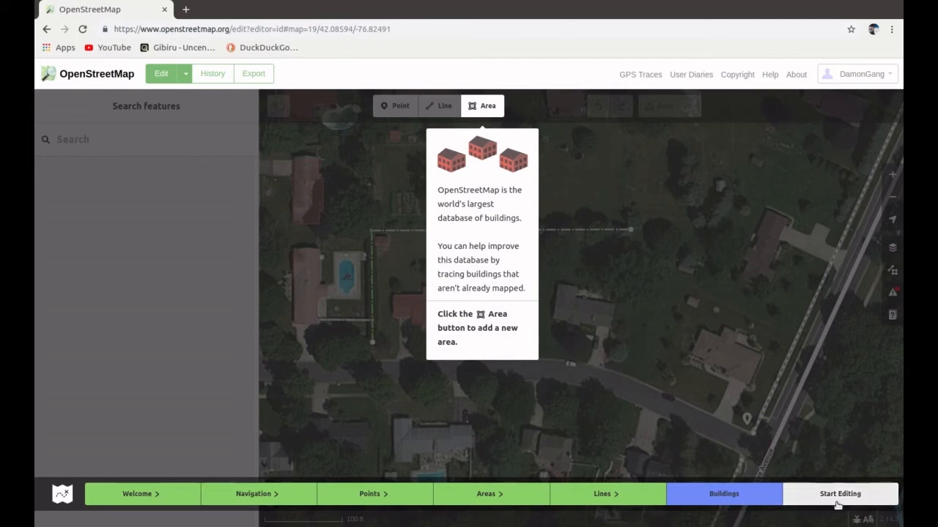
Skip the Buildings chapter, acknowledge the closing tips on help, shortcuts and saving, and leave the walkthrough for the Start mapping screen
{"action": "left_click", "coordinate": [837, 504]}
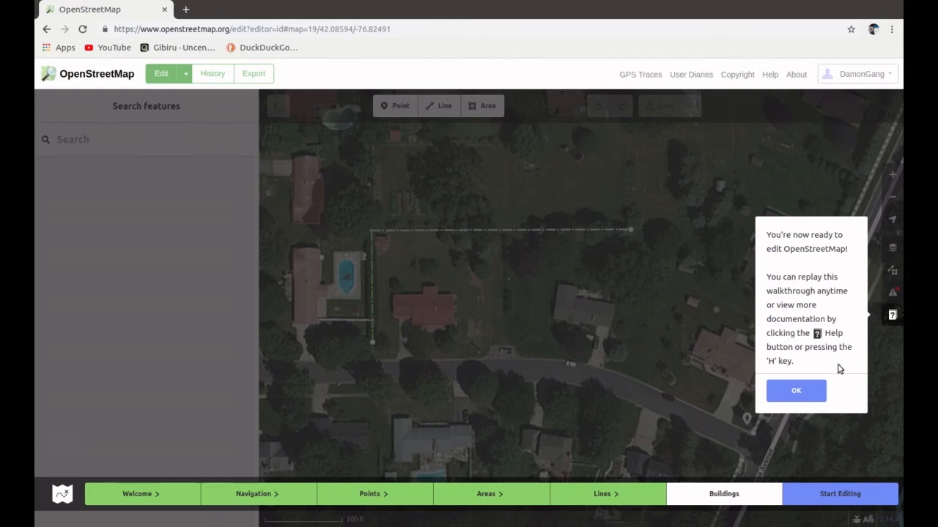
{"action": "left_click", "coordinate": [794, 393]}
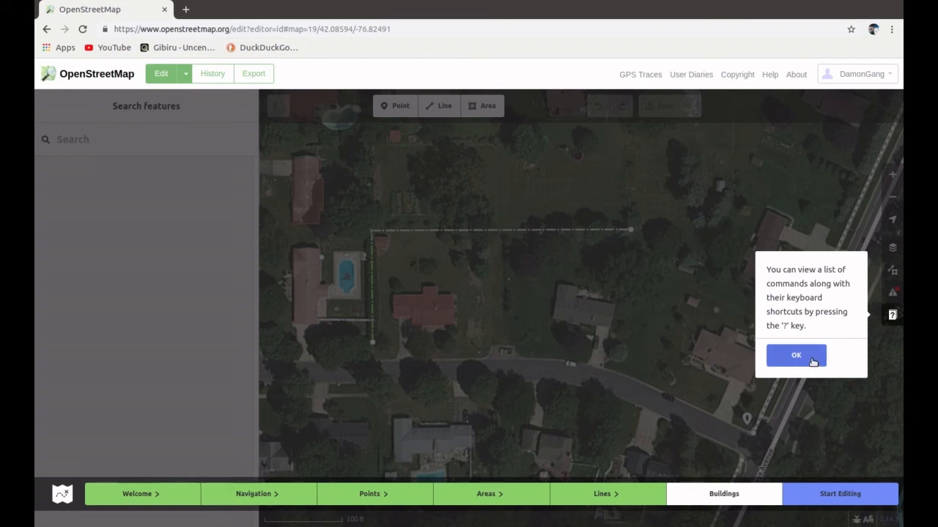
{"action": "left_click", "coordinate": [795, 356]}
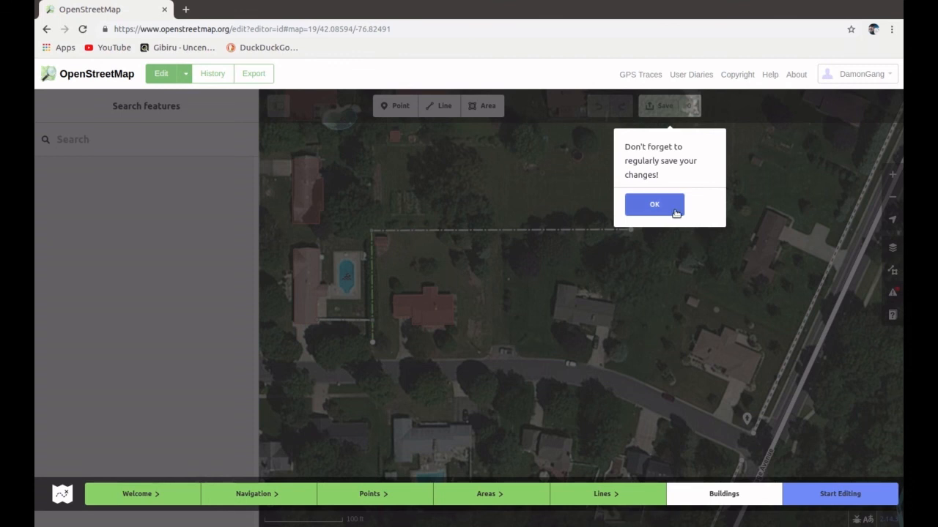
{"action": "left_click", "coordinate": [675, 212]}
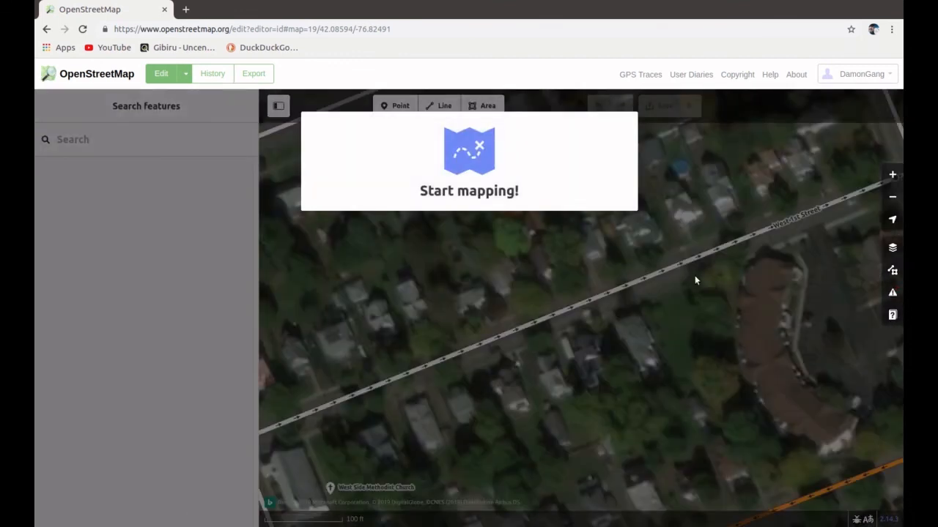